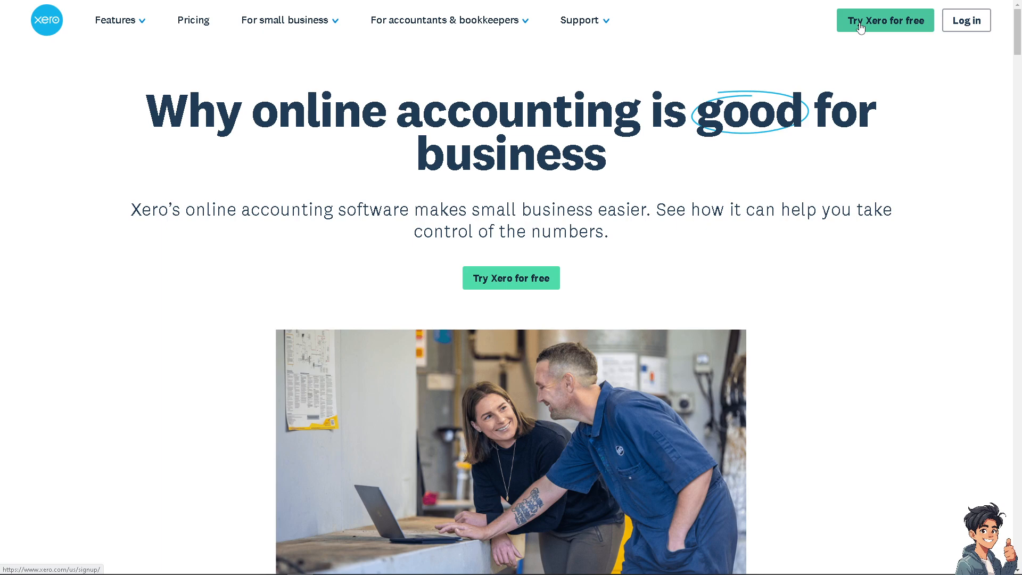
- Open the 30-day free trial sign-up form
click(533, 284)
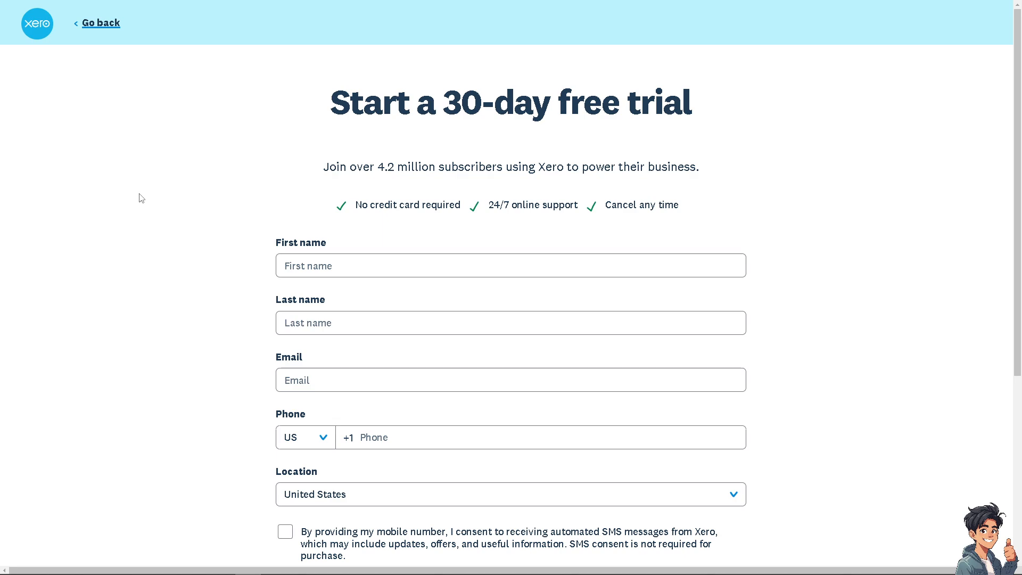
click(285, 531)
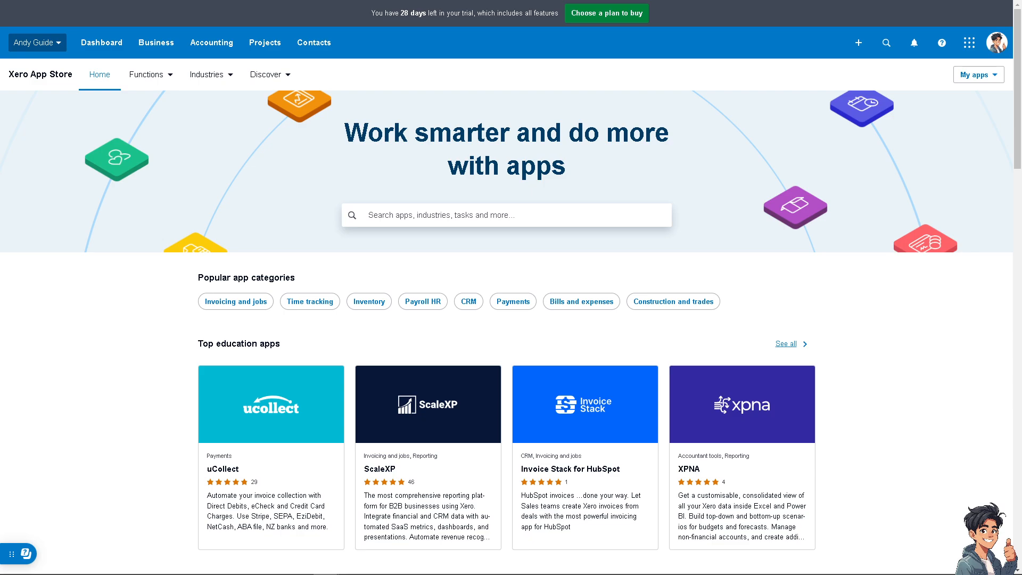
- Switch to the Demo Company (US) organisation and open its accounting reports
click(60, 47)
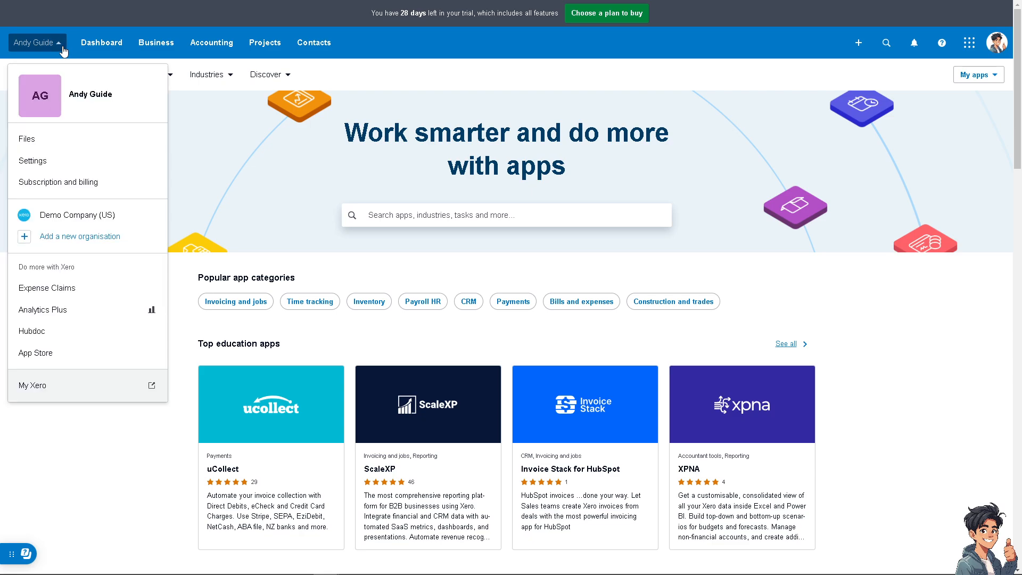
click(107, 214)
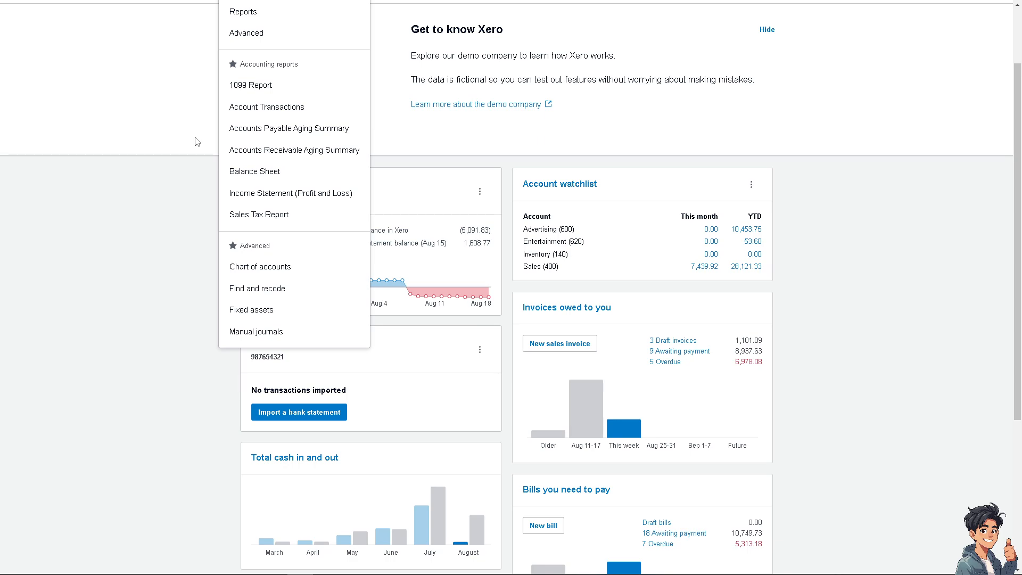
click(260, 12)
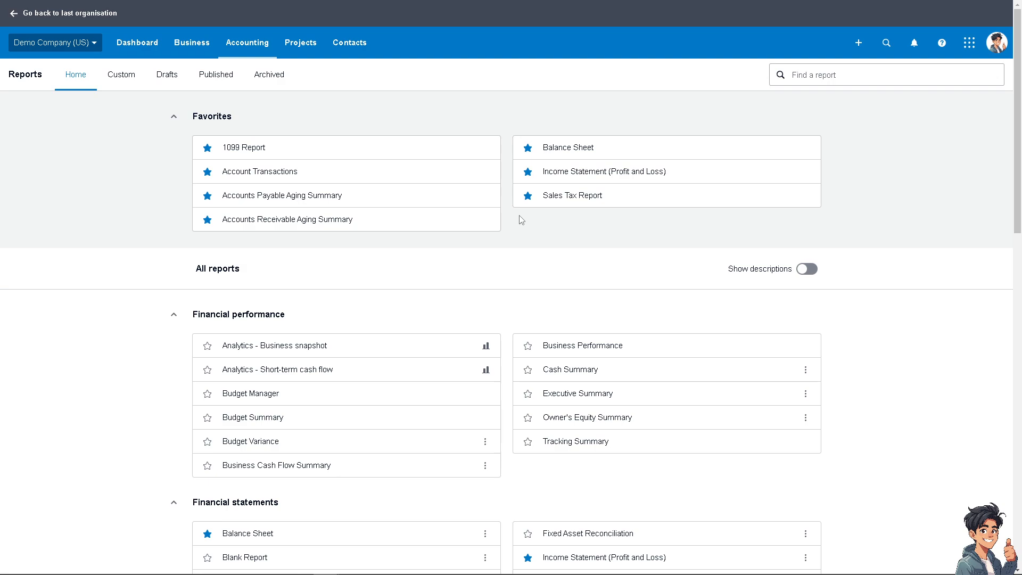
- Find the Journal Report among the Taxes and balances reports and open it
scroll(554, 308, down, 2)
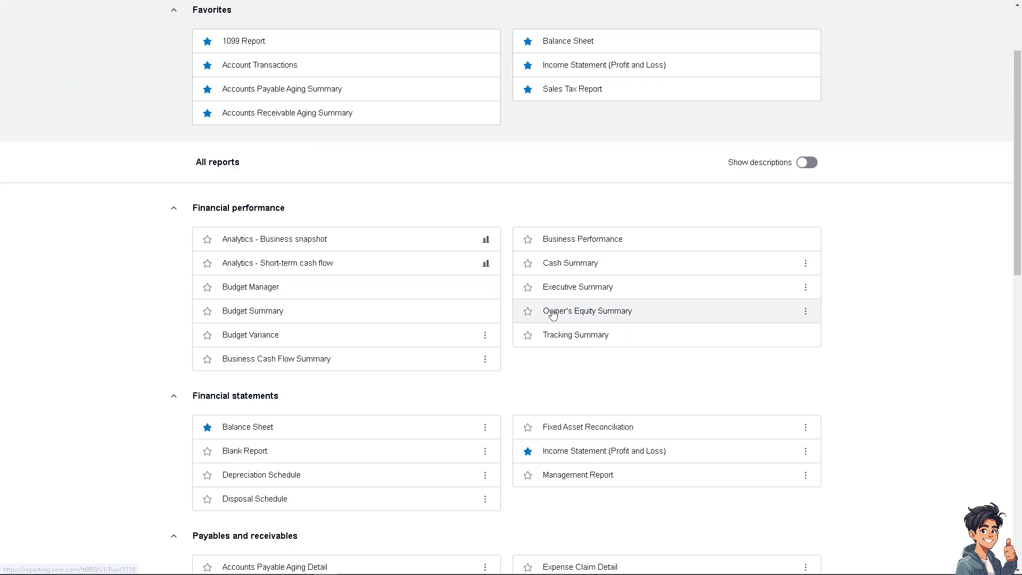
scroll(553, 314, down, 2)
scroll(551, 320, down, 3)
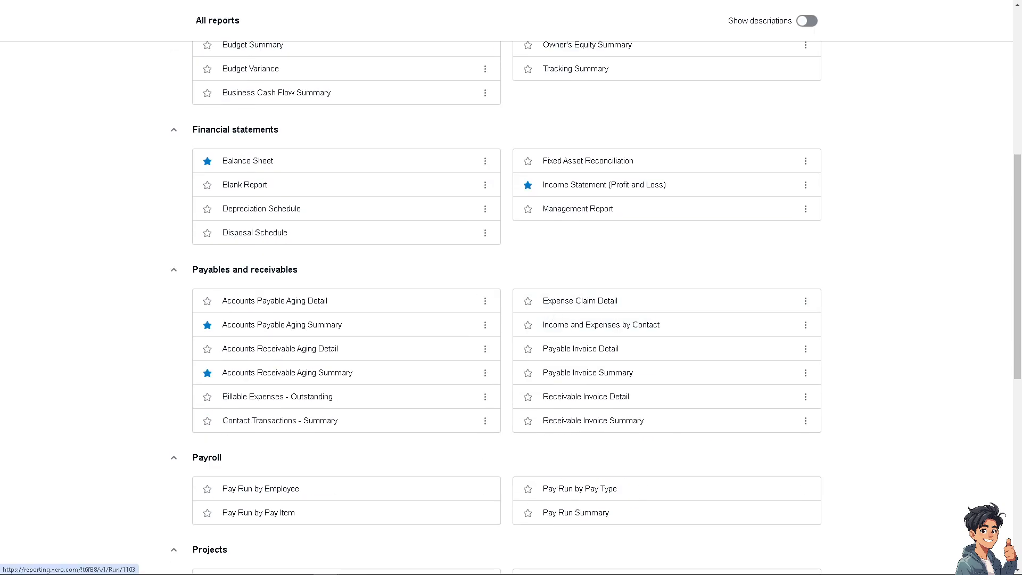
scroll(527, 298, down, 1)
scroll(586, 377, down, 2)
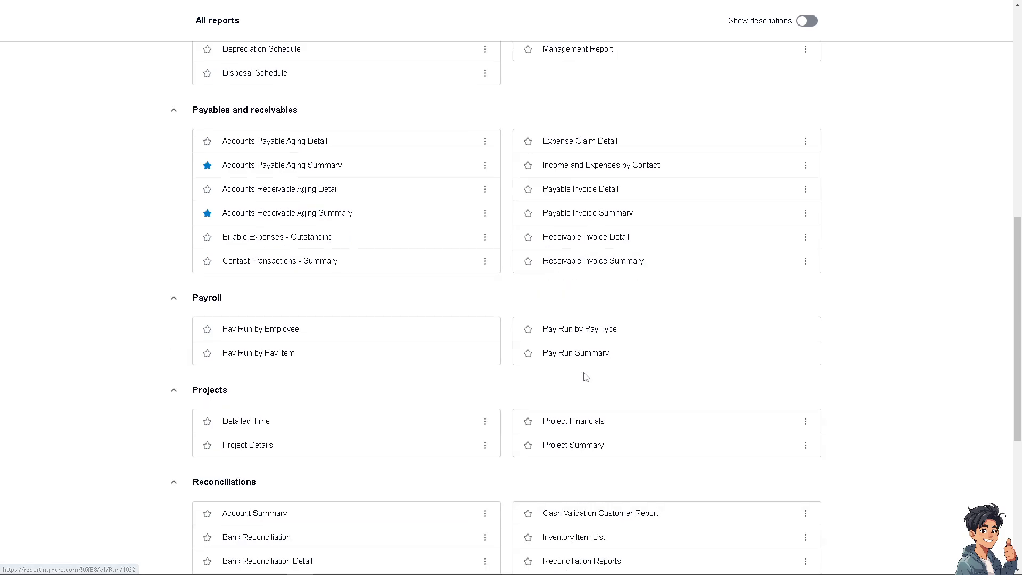
scroll(585, 376, down, 3)
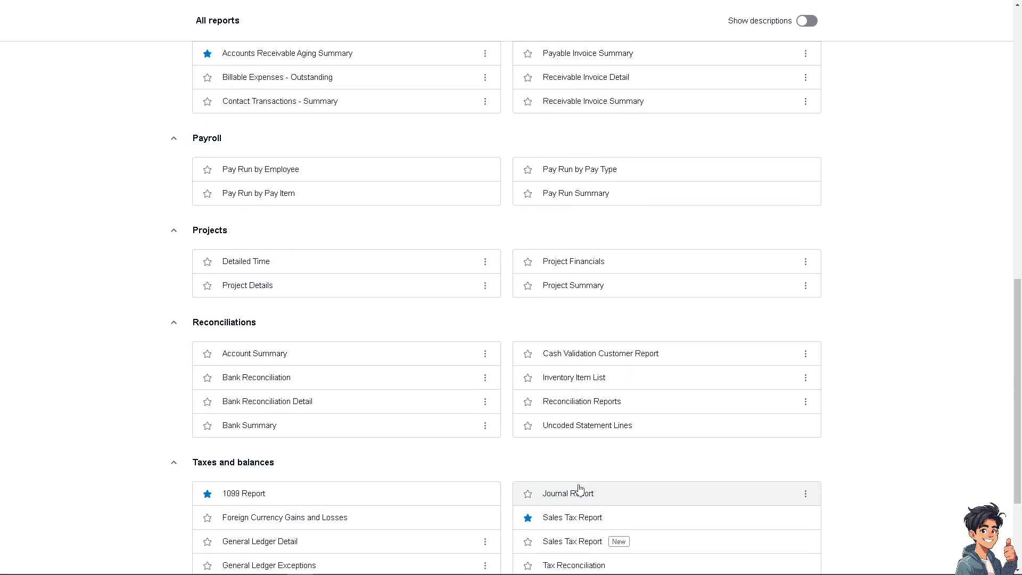
click(529, 494)
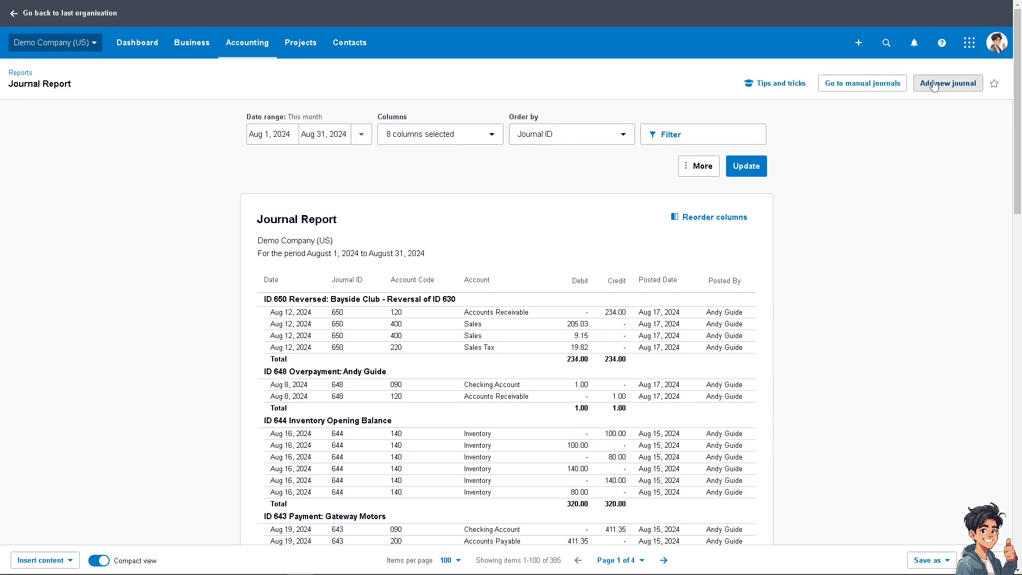
- Go from the Journal Report to the manual journals and start a new journal
click(862, 83)
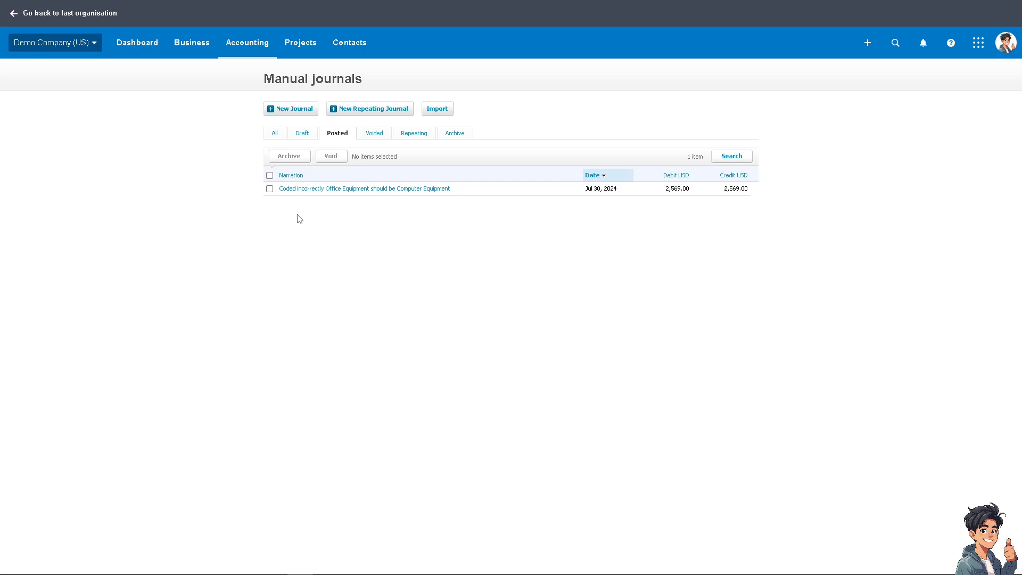
click(301, 113)
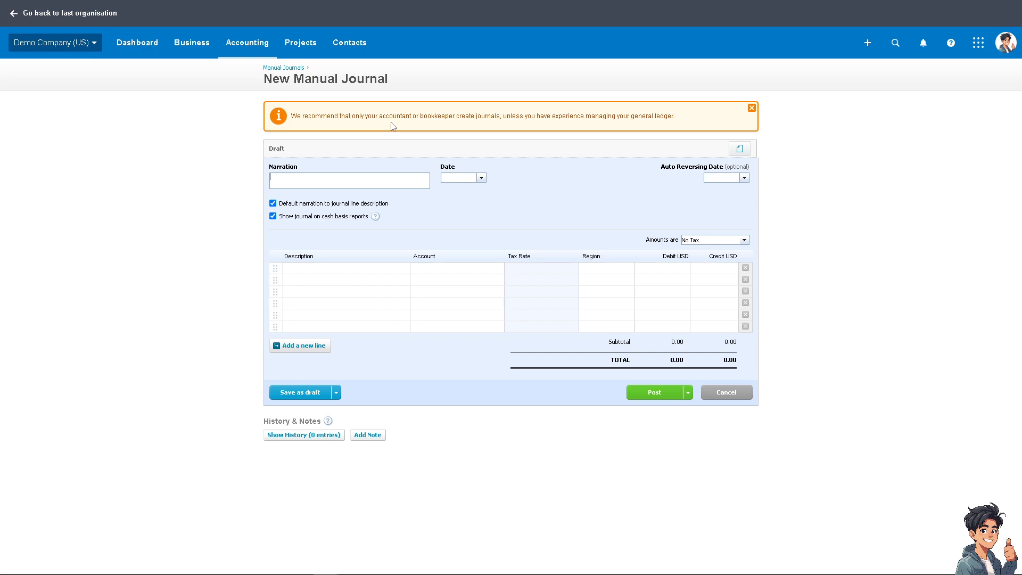
text(reasons to enter business expenses paid personally in Xero)
drag(306, 177, 194, 183)
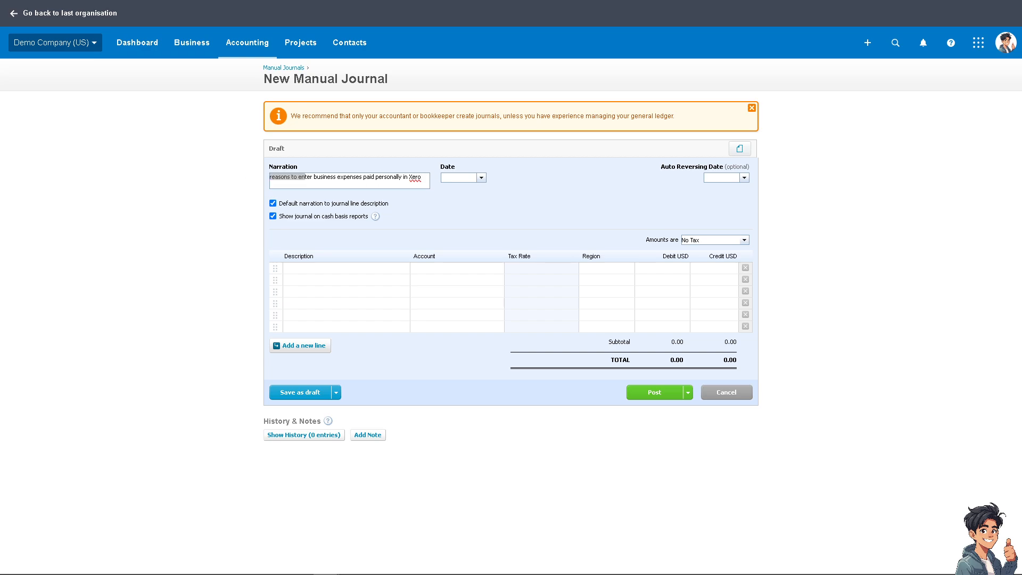
click(373, 177)
key(ctrl+a)
- Enter the journal narration as the person's full name followed by "business expenses paid personally"
text(An)
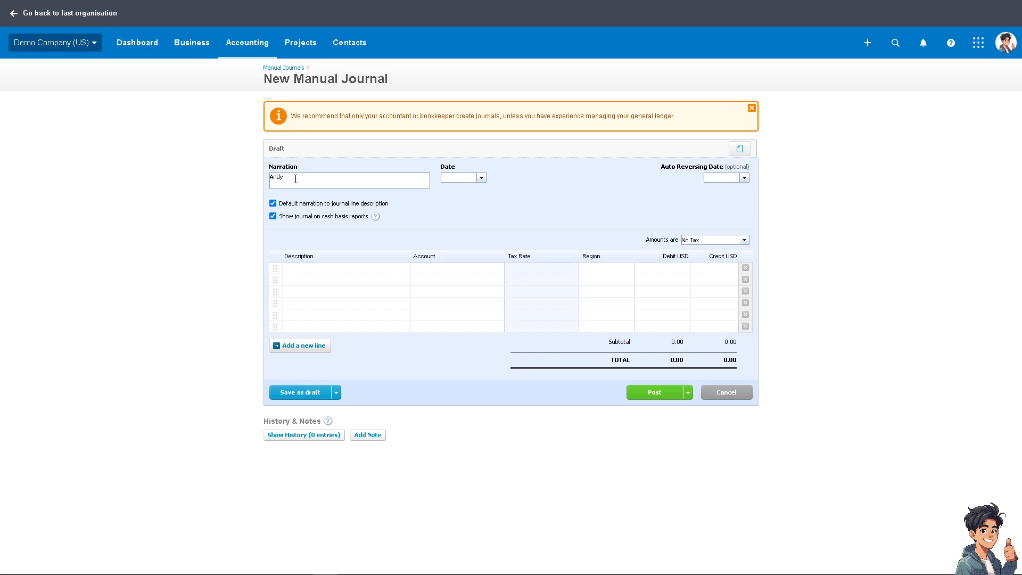
text(dy S. Go)
text(ide Per)
text(sona;)
key(BackSpace)
key(BackSpace)
key(BackSpace)
key(BackSpace)
key(BackSpace)
text(business expe)
key(BackSpace)
key(BackSpace)
text(s expsenses paid personally)
- Correct the misspelled word "expsenses" in the narration to "expenses"
click(344, 179)
key(BackSpace)
right_click(343, 177)
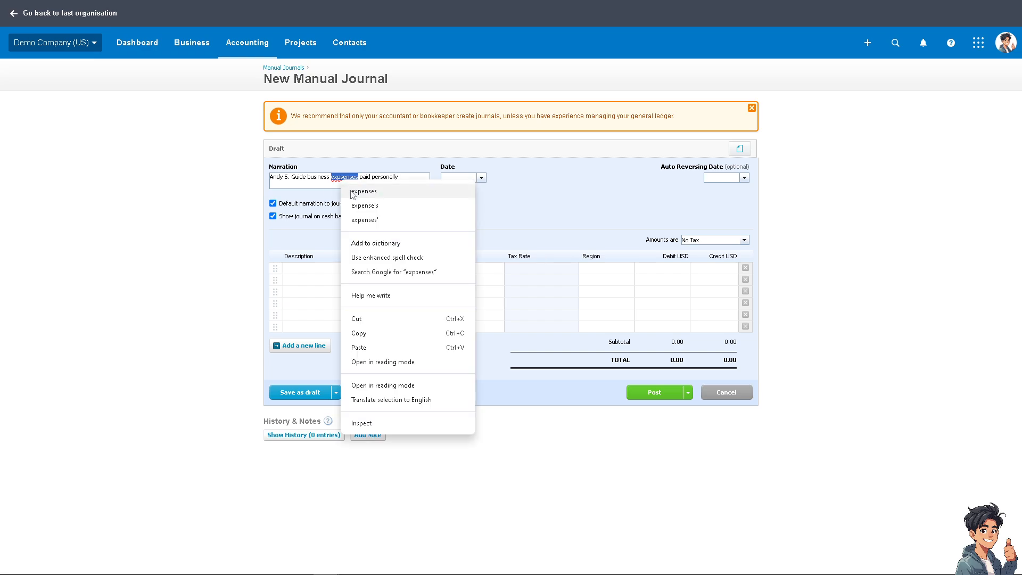
click(352, 192)
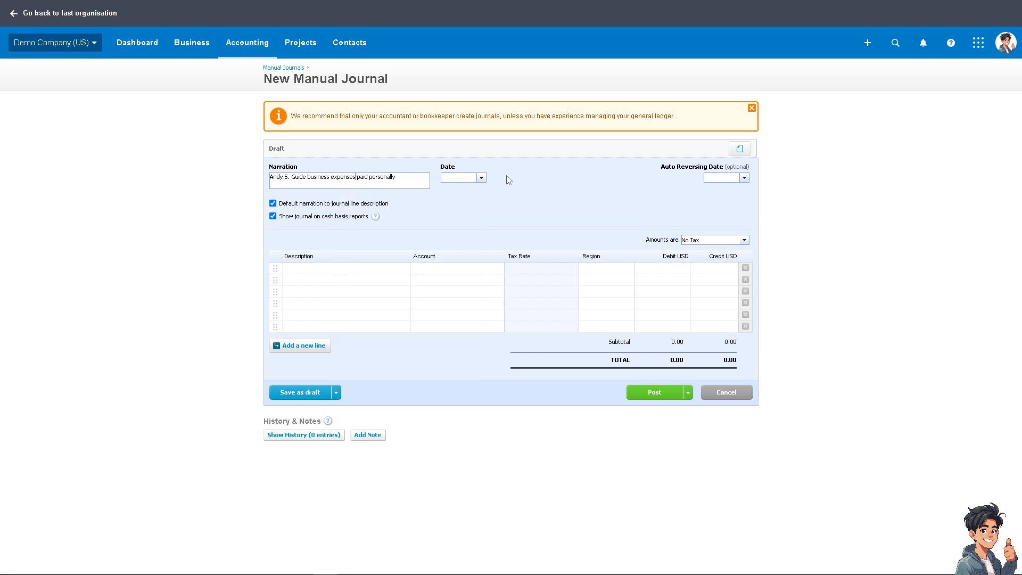
- Attach the file "how to add receipts.png" from the file library's inbox to the manual journal
click(739, 150)
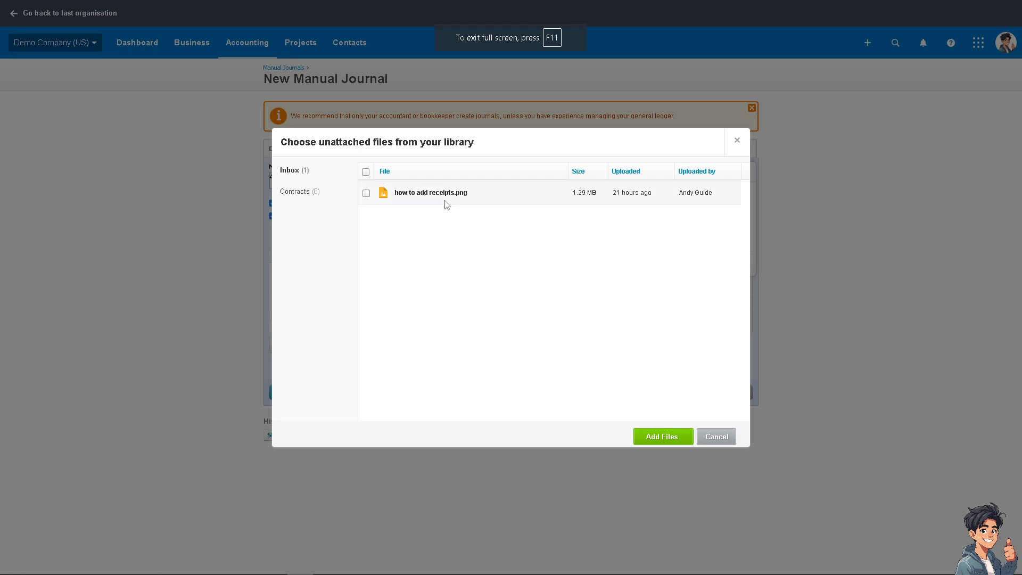
click(445, 194)
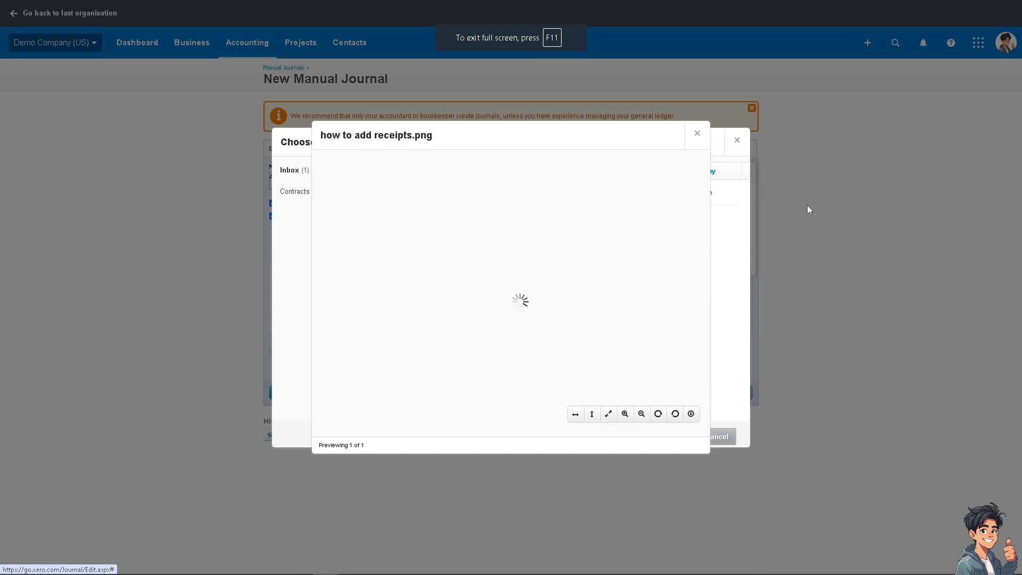
click(697, 133)
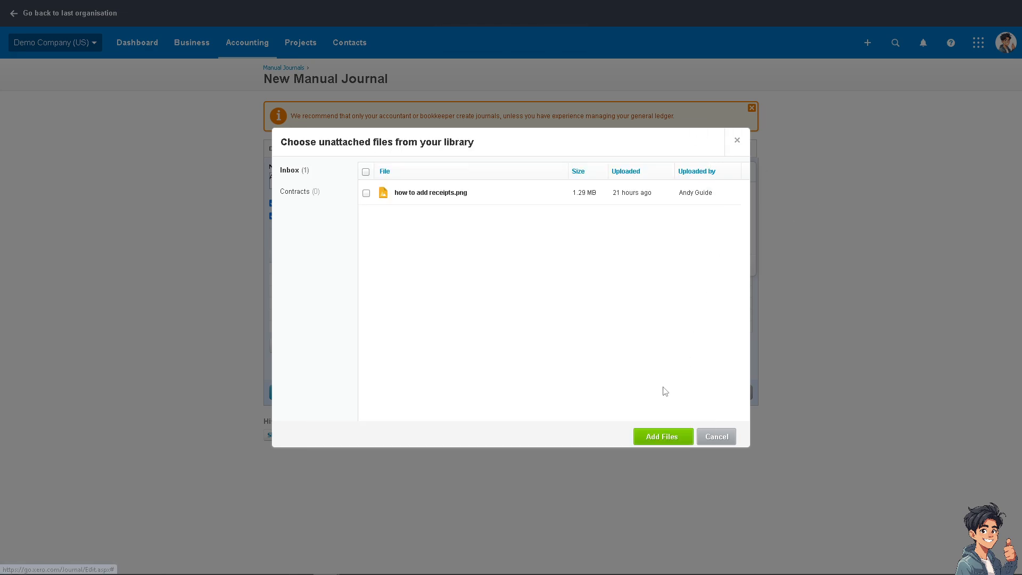
click(365, 193)
click(650, 438)
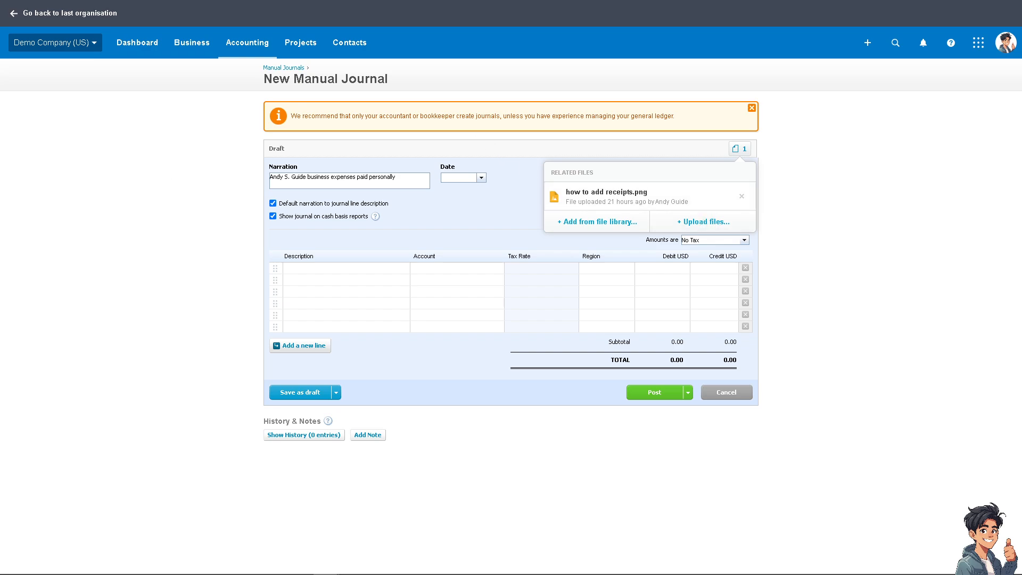
click(511, 231)
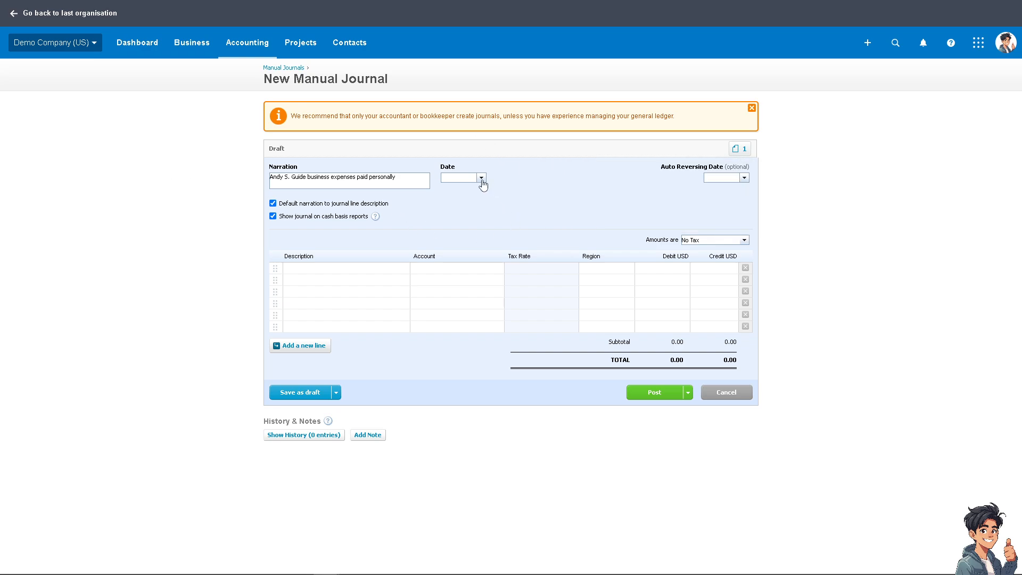
- Date the journal Aug 15, 2024 and fill the first line's description with the default narration
click(481, 178)
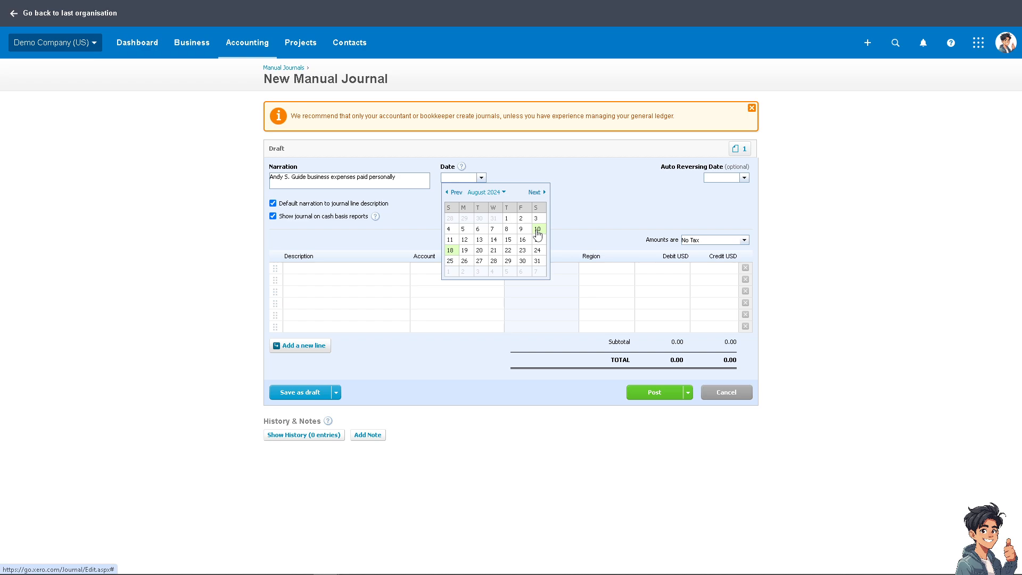
click(509, 240)
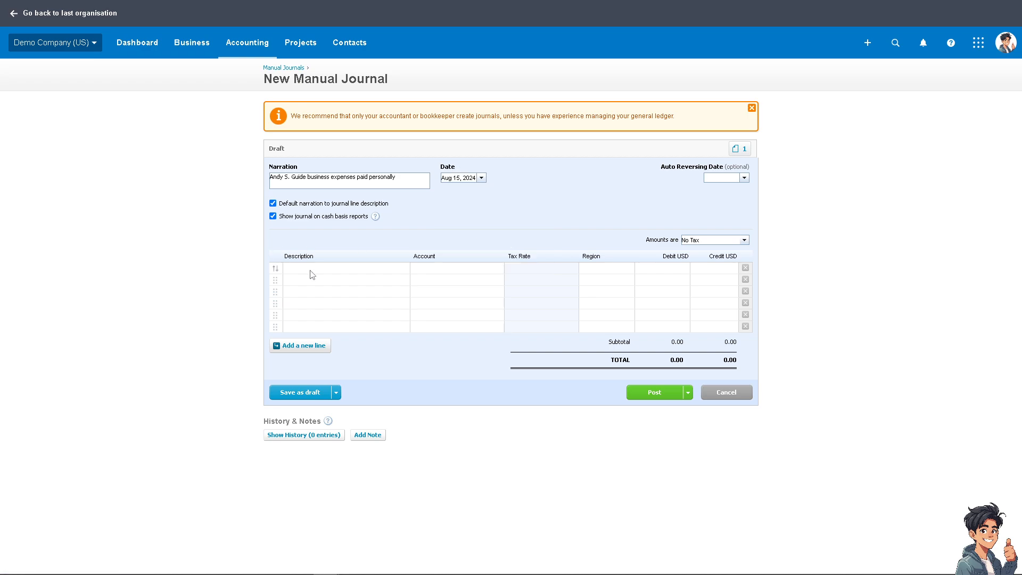
click(311, 271)
click(215, 272)
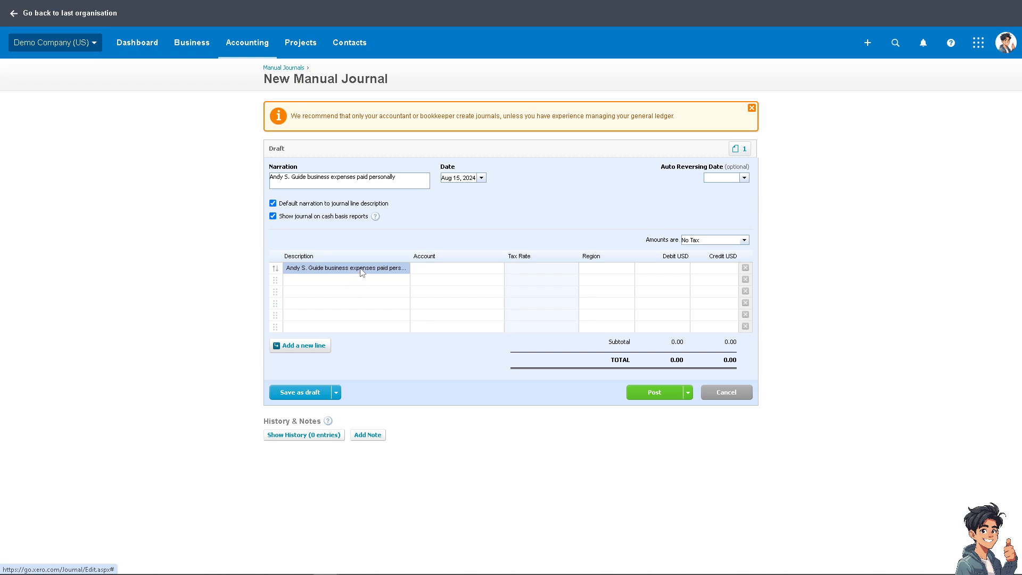
- Assign the account 676 - Dues & Subscriptions to the first journal line
click(457, 267)
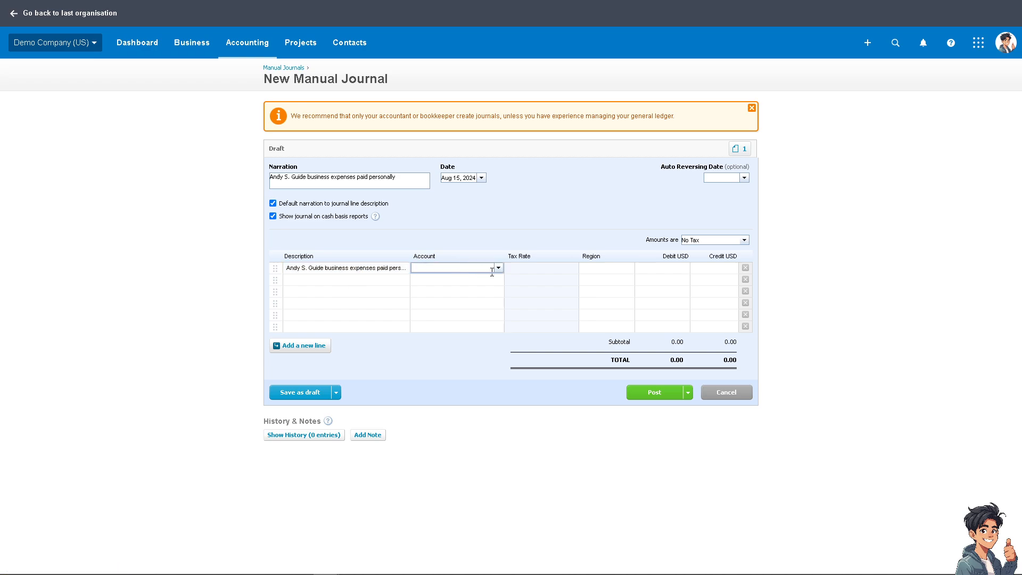
click(498, 267)
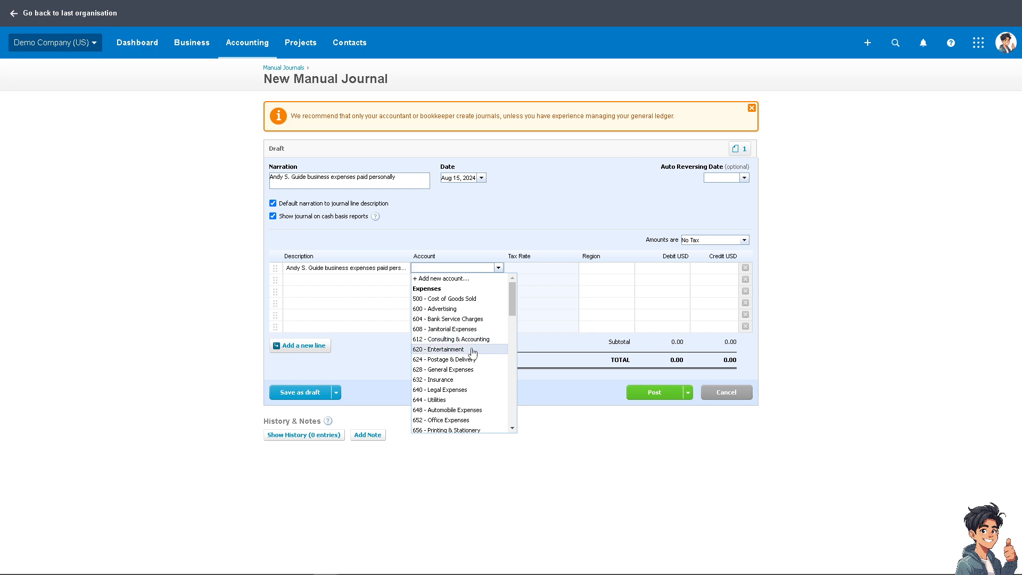
scroll(484, 365, down, 2)
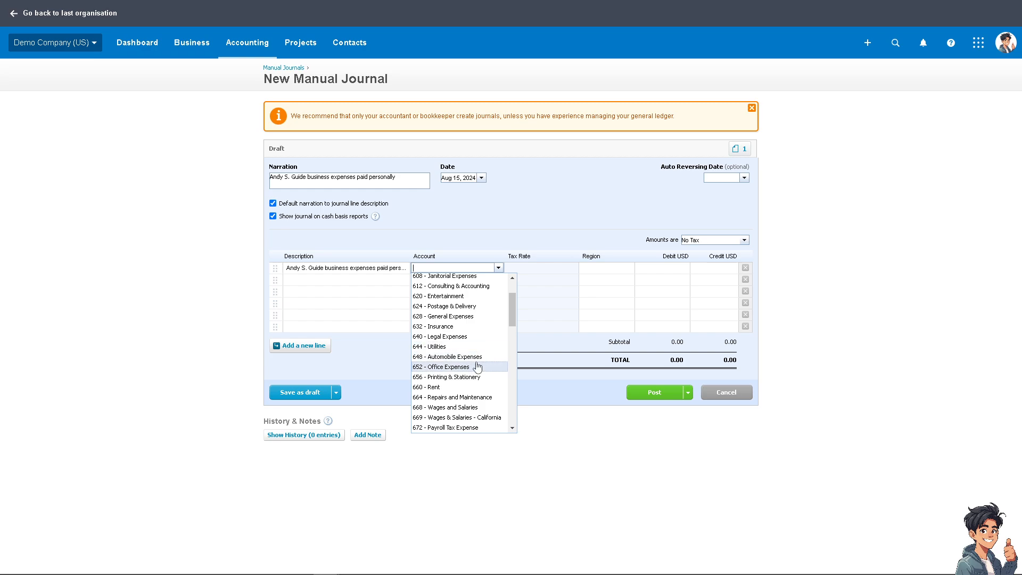
scroll(480, 361, down, 2)
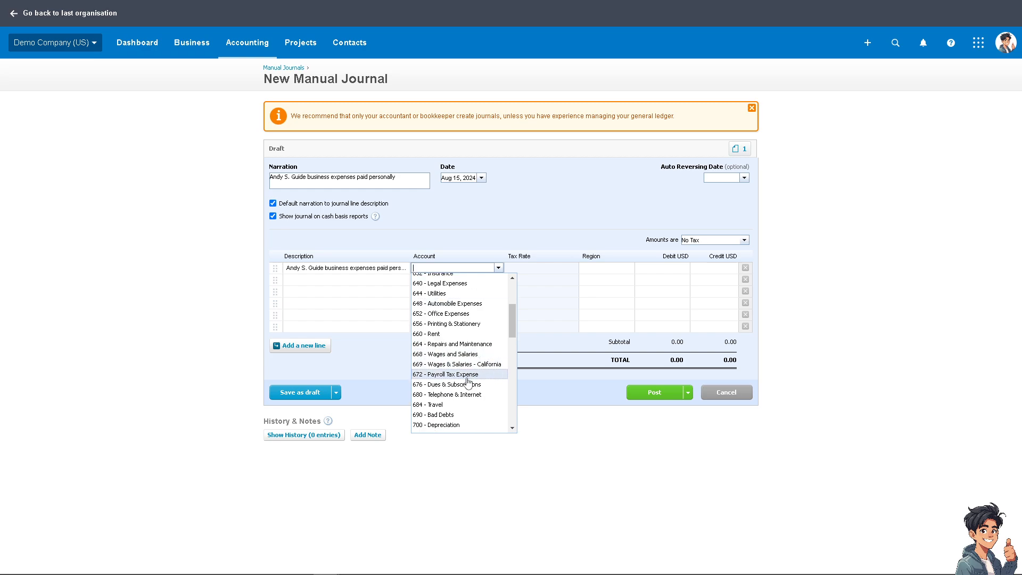
scroll(475, 400, down, 2)
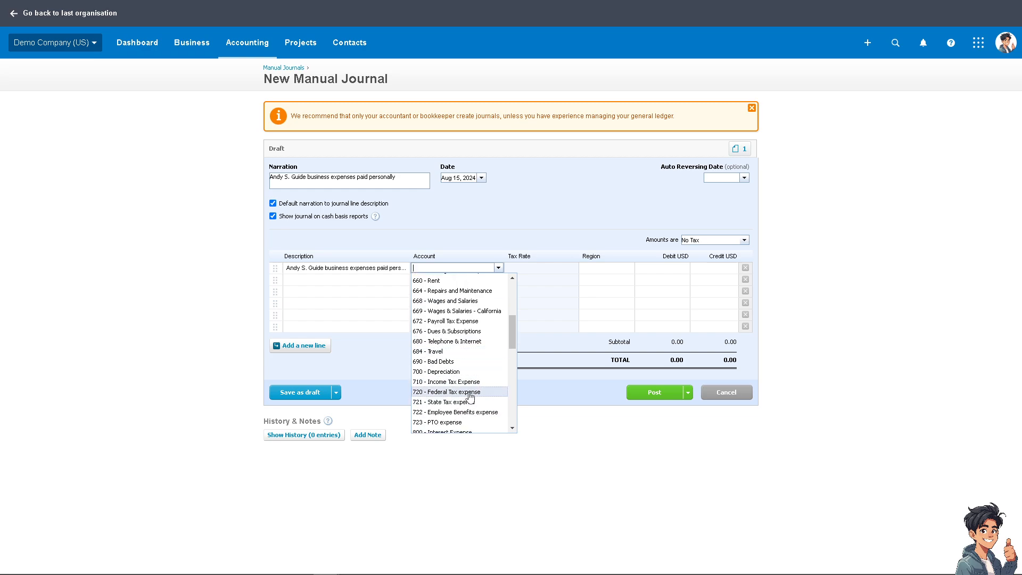
click(471, 331)
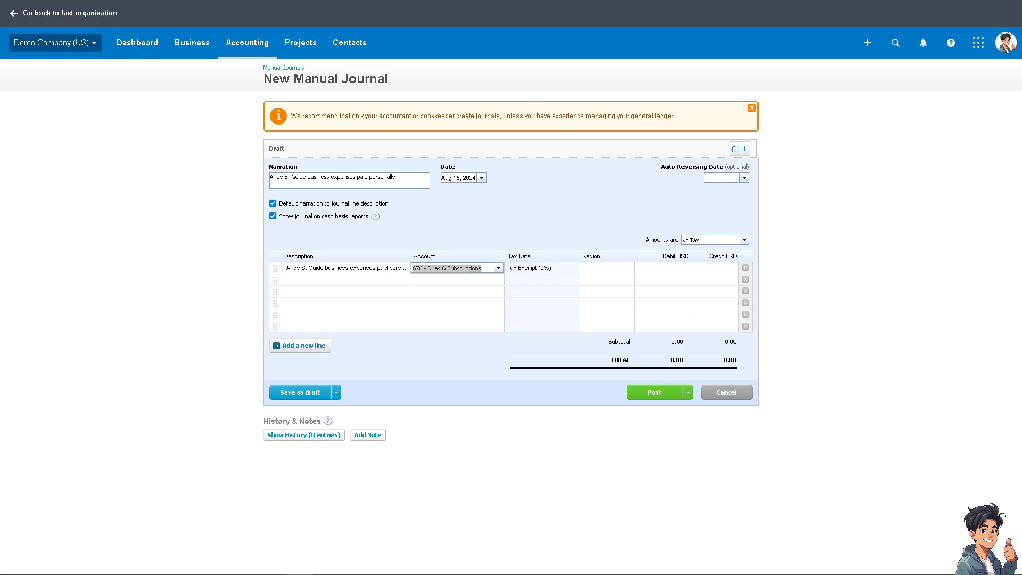
- Set the journal's amounts to Tax Inclusive
click(539, 272)
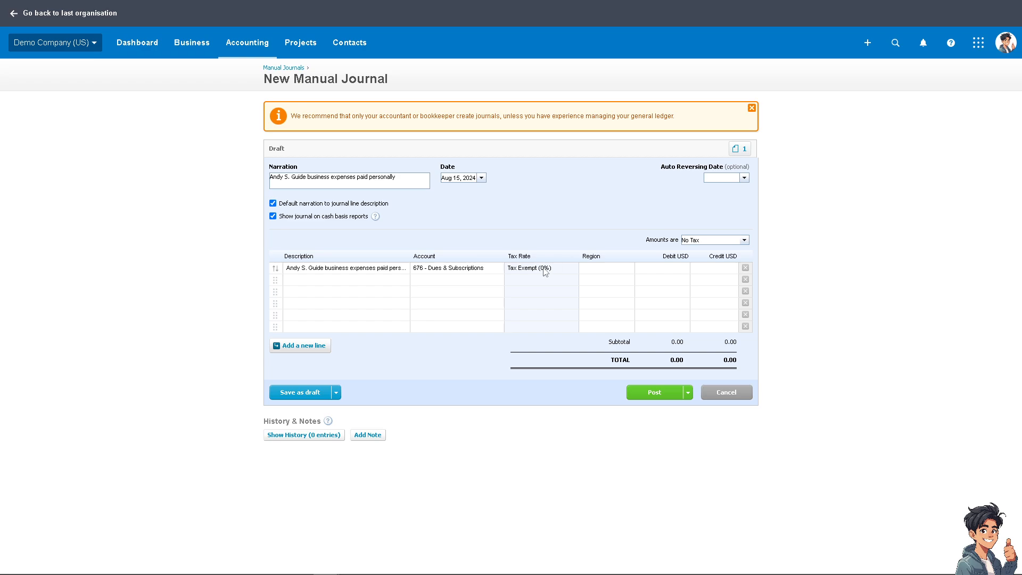
click(742, 244)
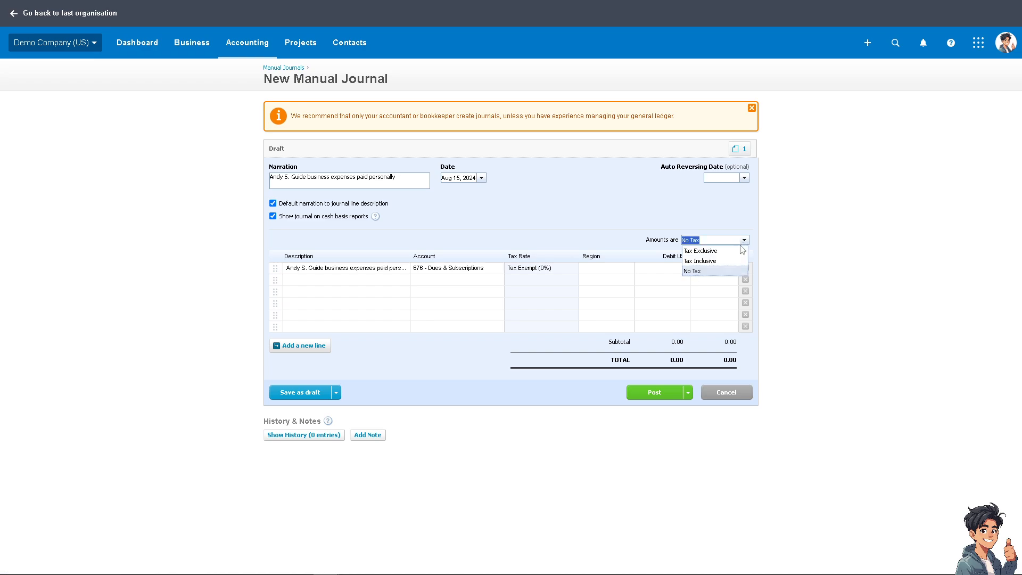
click(706, 261)
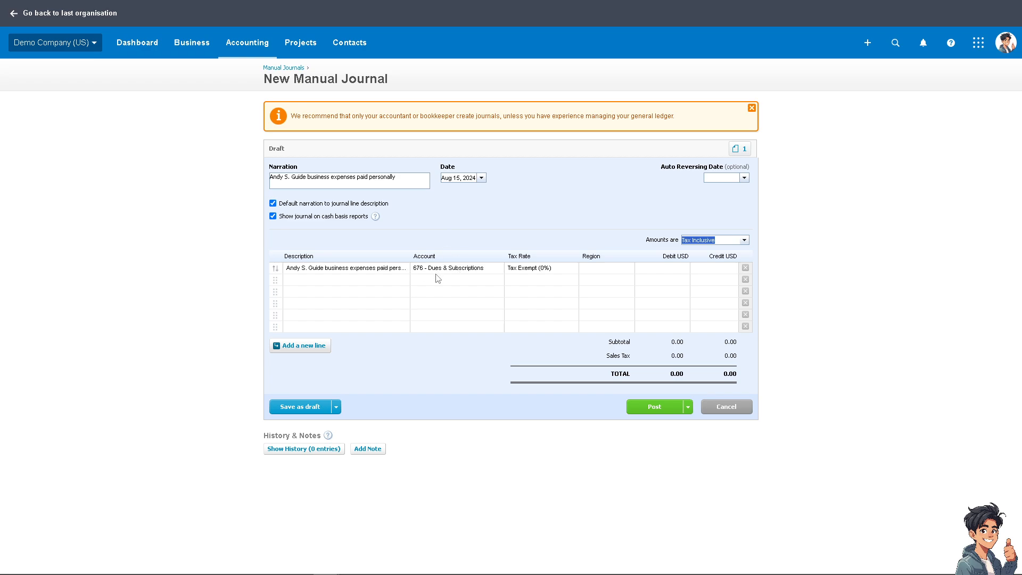
- Fill the second journal line's description with the default narration
click(387, 279)
click(388, 283)
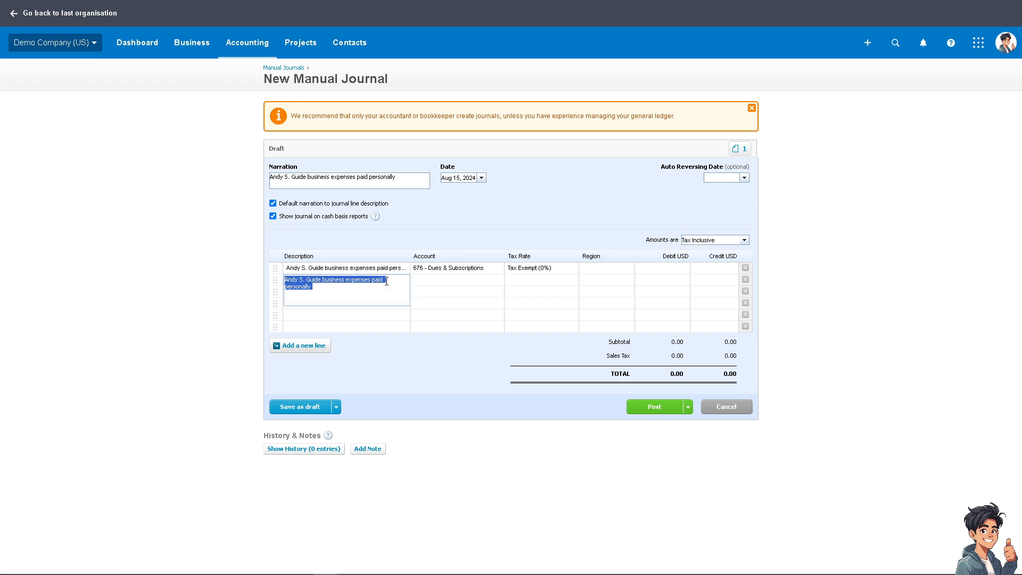
click(432, 292)
click(439, 280)
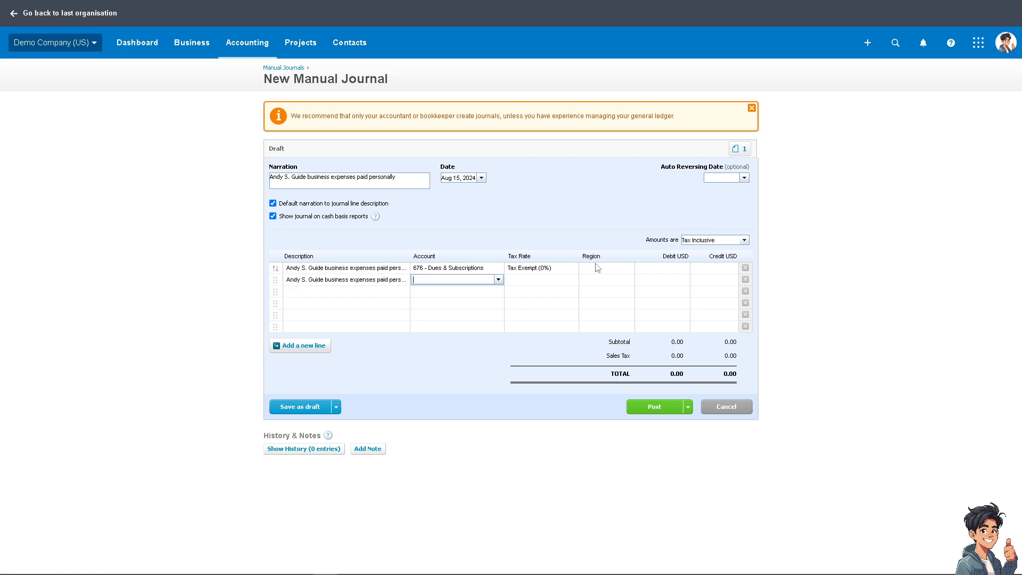
- Set the first journal line's tax rate to Tax on Purchases (9.25%) and its debit amount to 1.00
click(560, 270)
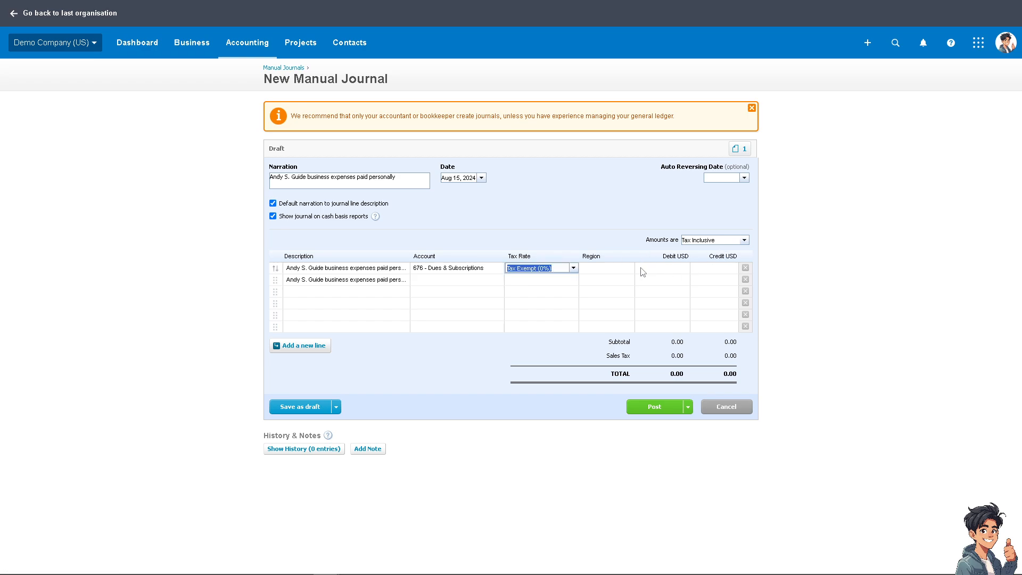
click(573, 269)
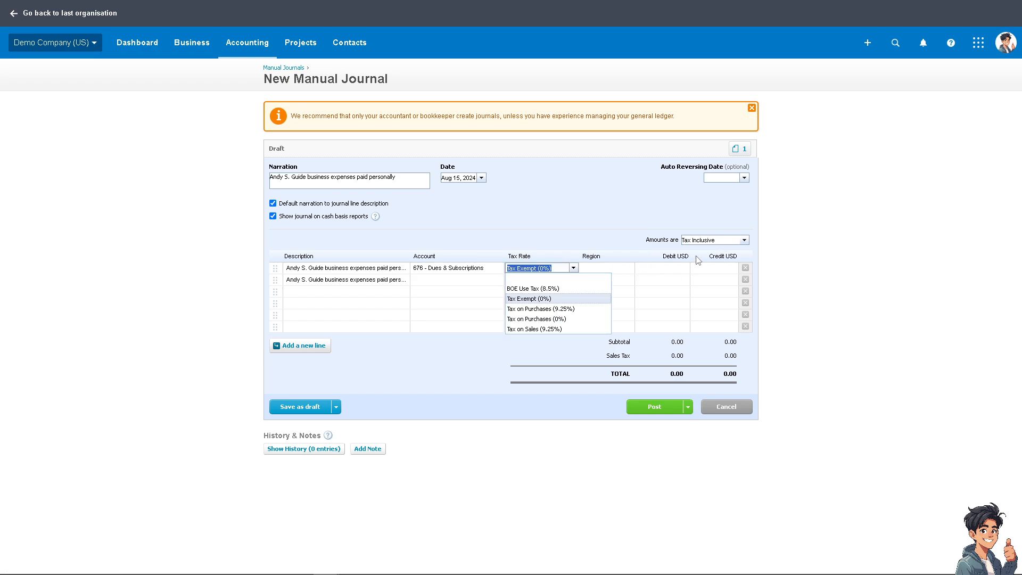
click(632, 234)
click(713, 240)
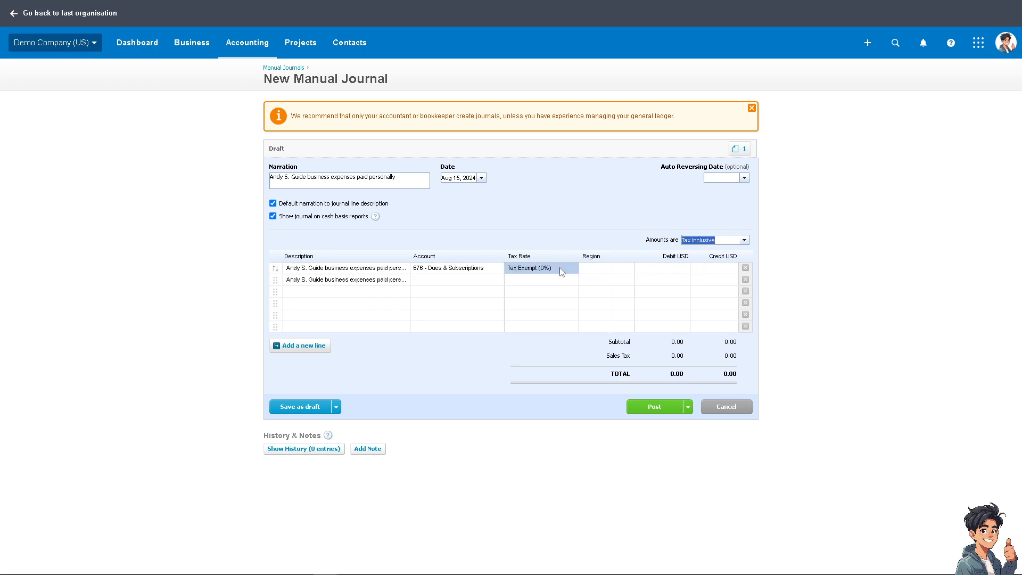
click(560, 268)
click(580, 268)
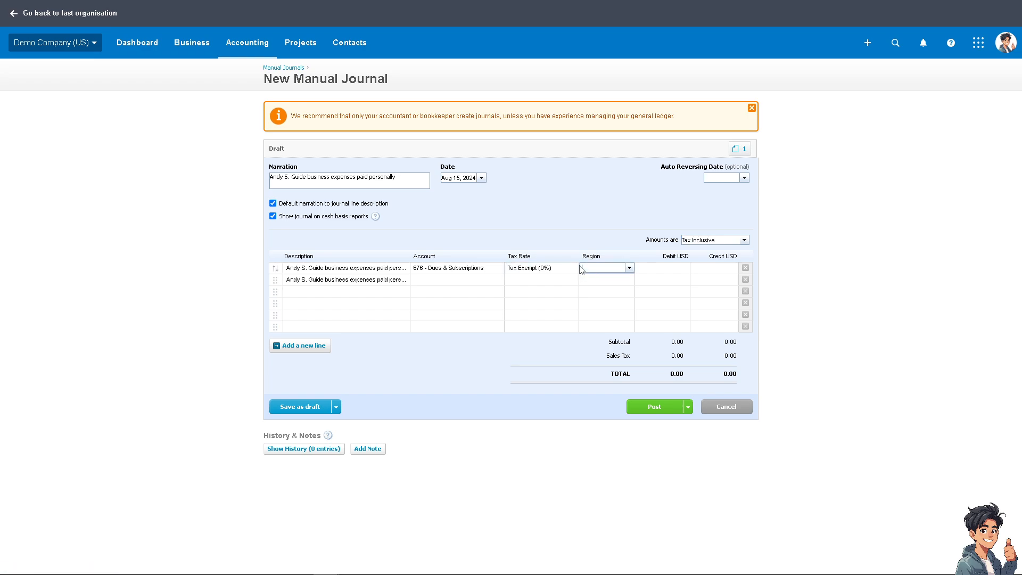
click(568, 267)
click(573, 268)
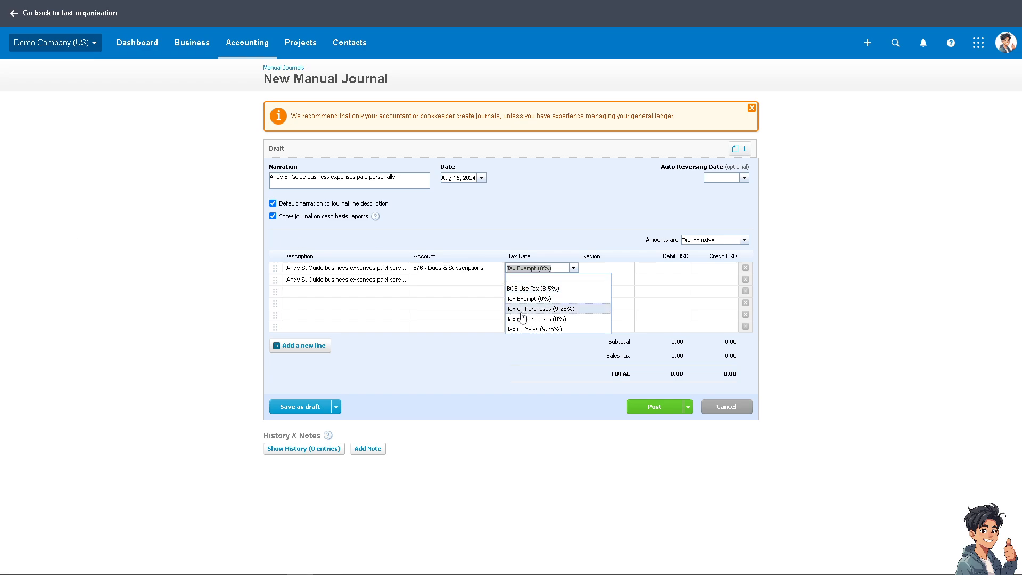
click(553, 309)
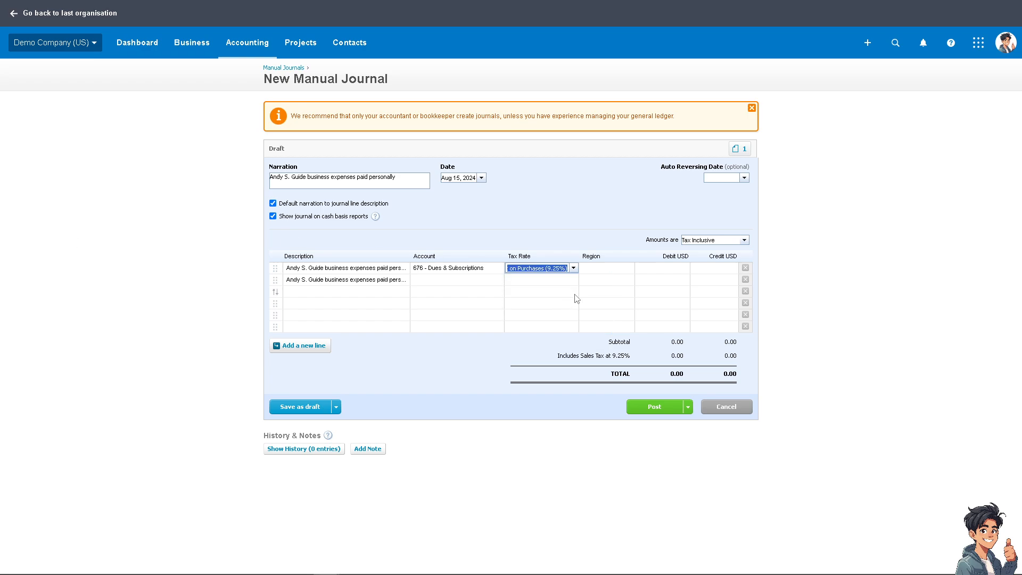
click(674, 267)
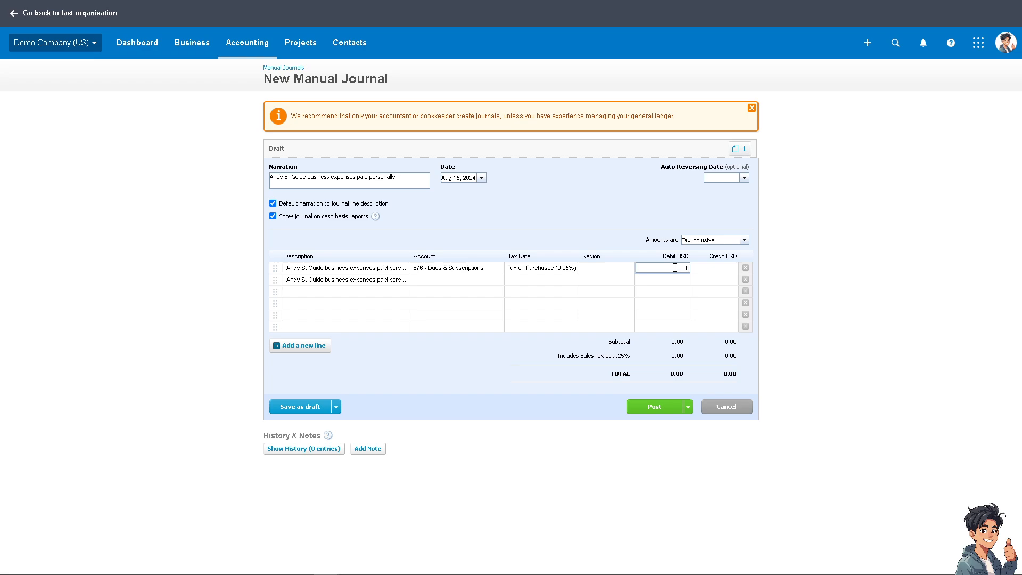
click(809, 273)
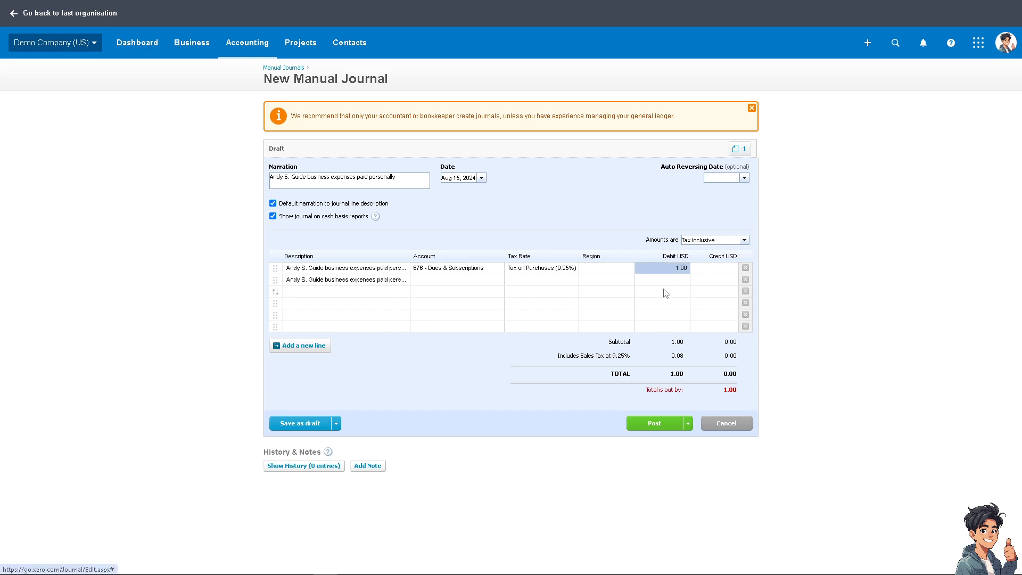
- Look through the accounts available for the second journal line, from expenses down to equity and revenue
click(352, 281)
click(451, 283)
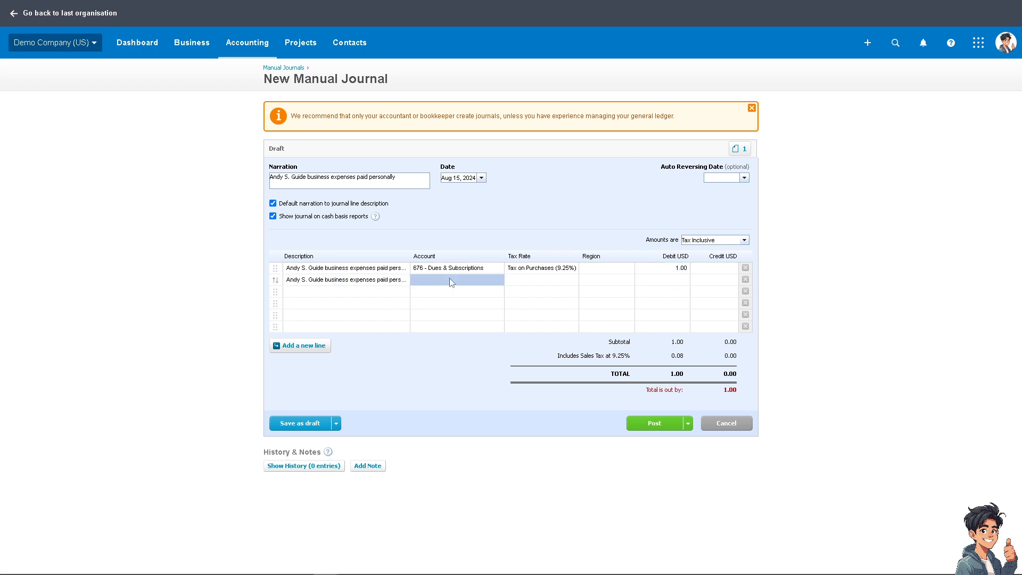
click(387, 281)
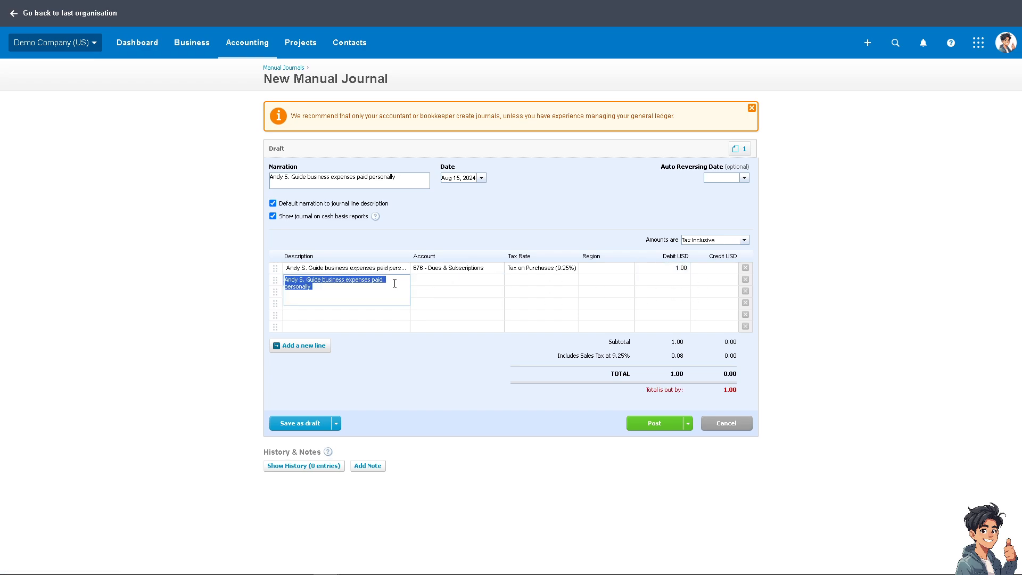
click(479, 279)
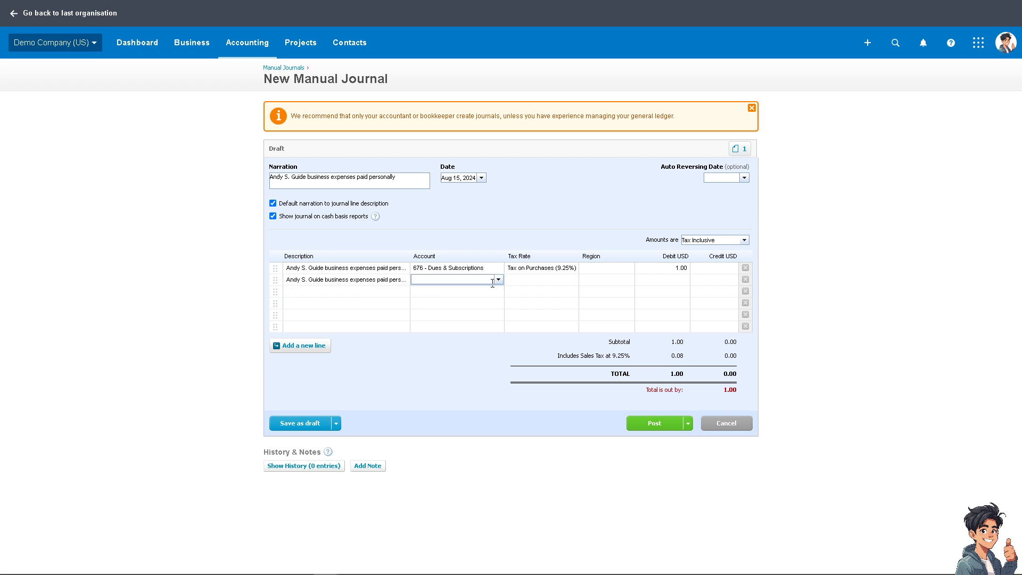
click(499, 282)
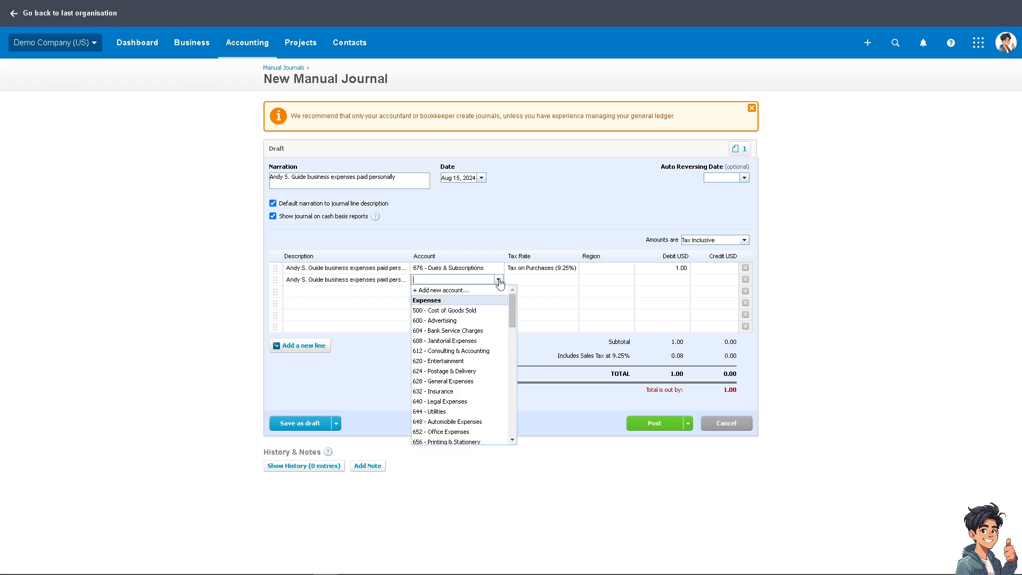
scroll(505, 351, down, 10)
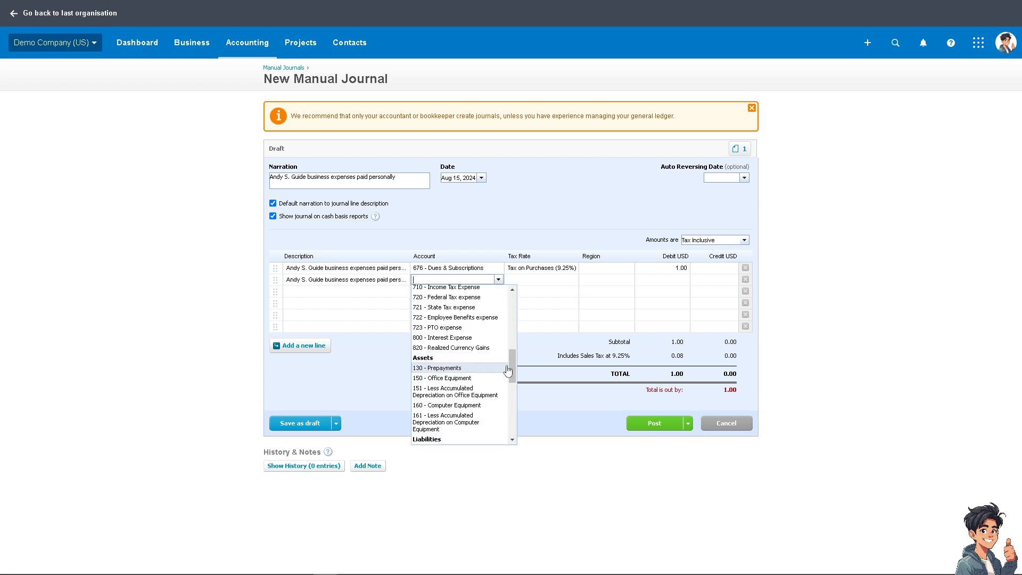
scroll(508, 370, down, 5)
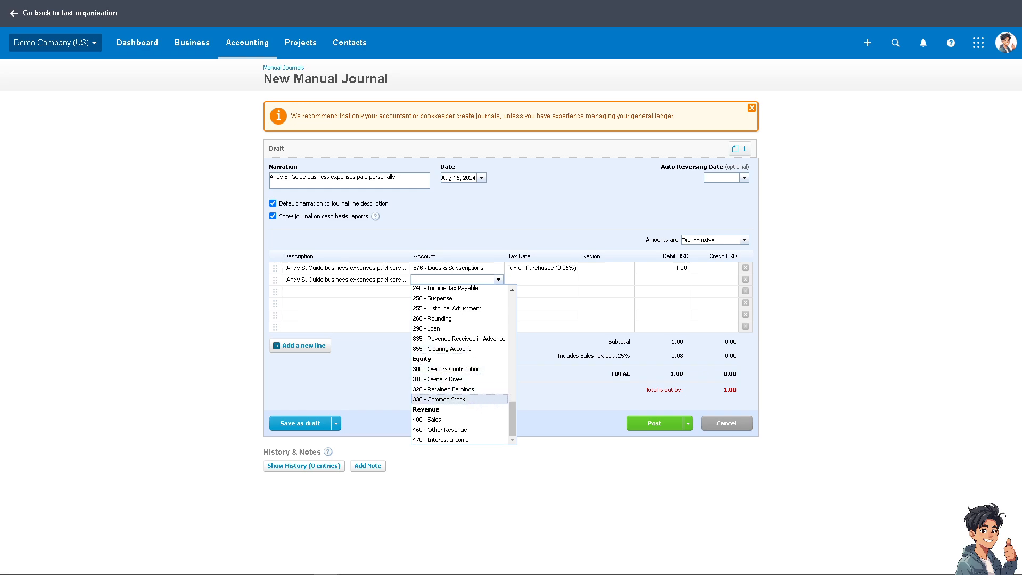
click(190, 213)
click(481, 279)
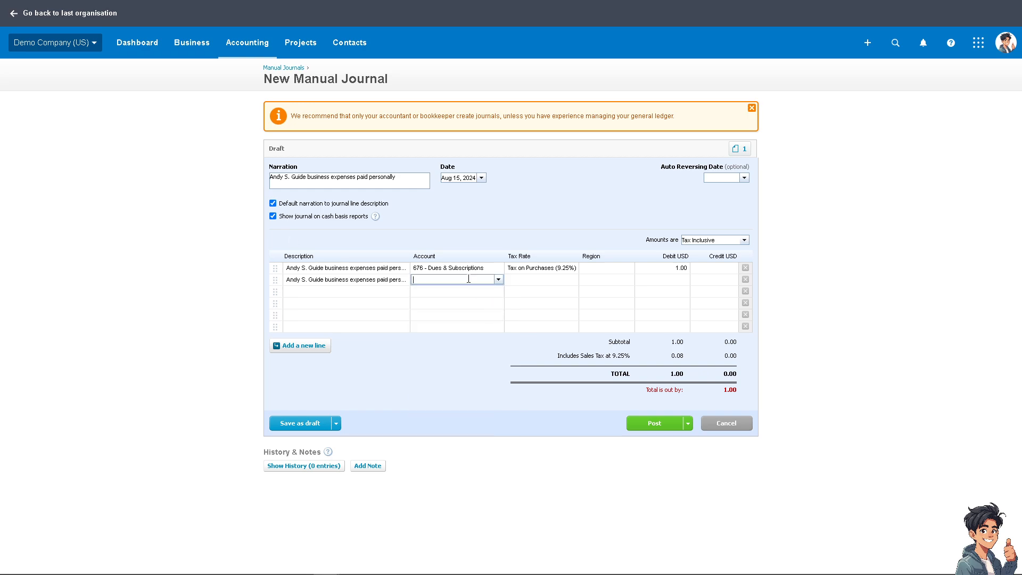
text(87)
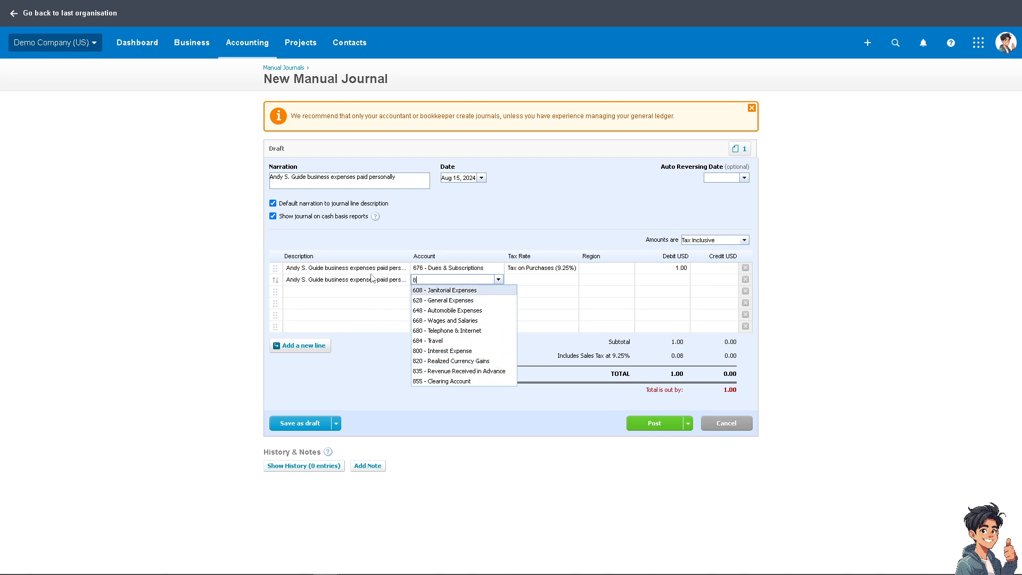
click(204, 285)
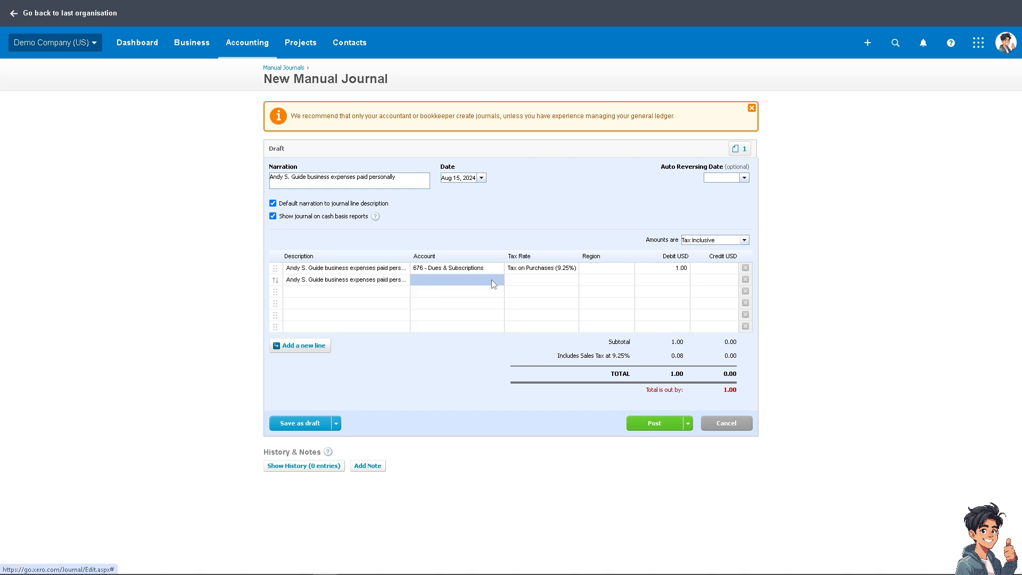
- Start adding a new account for the second journal line with account type Prepayment and code 420
click(491, 280)
click(498, 279)
click(458, 291)
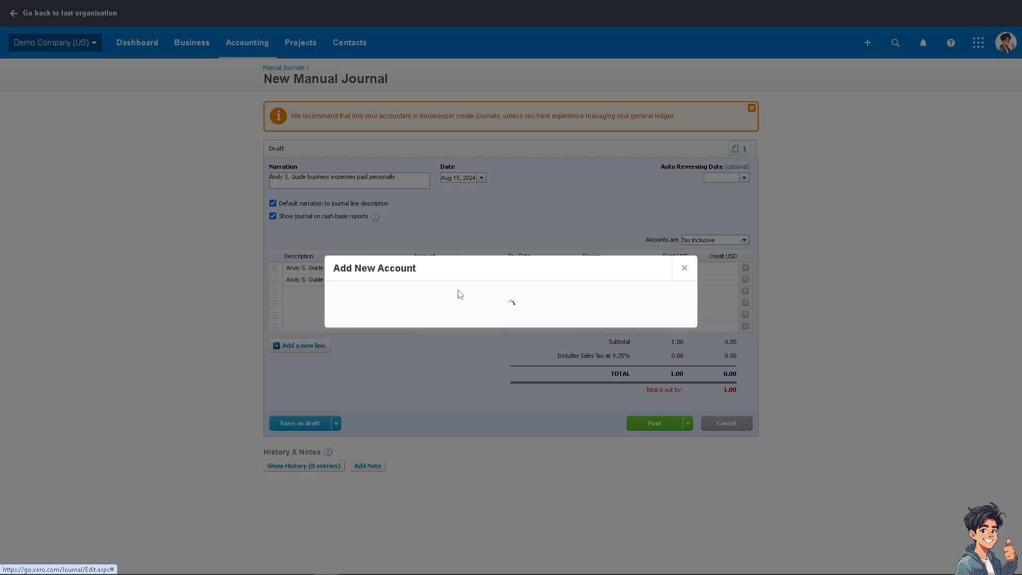
click(389, 166)
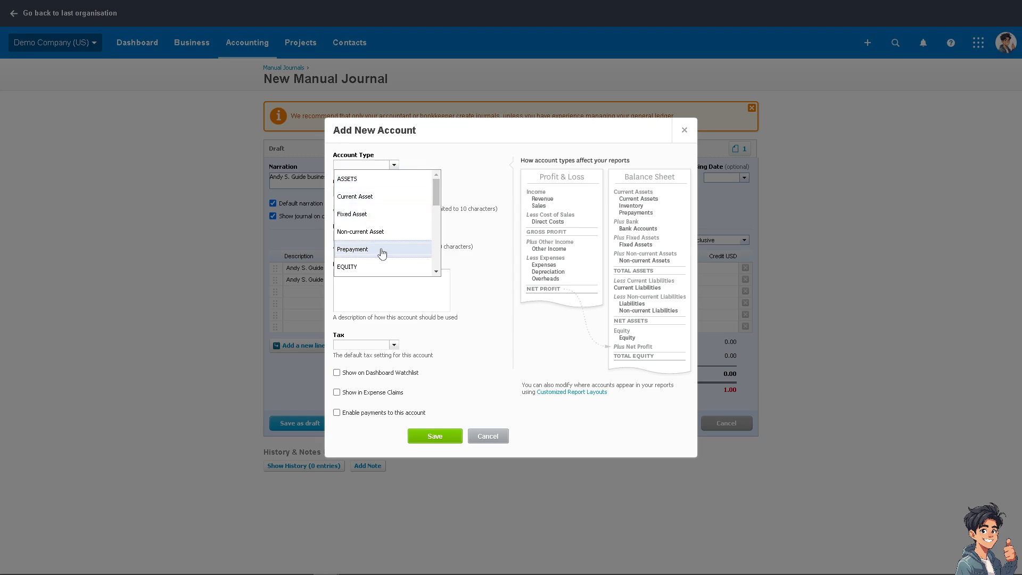
scroll(385, 250, down, 1)
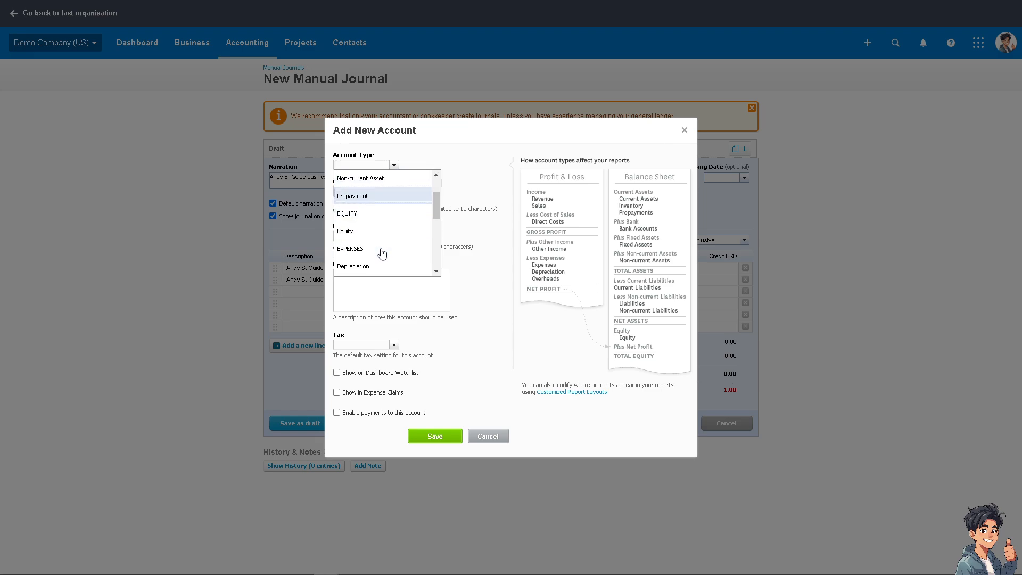
click(375, 197)
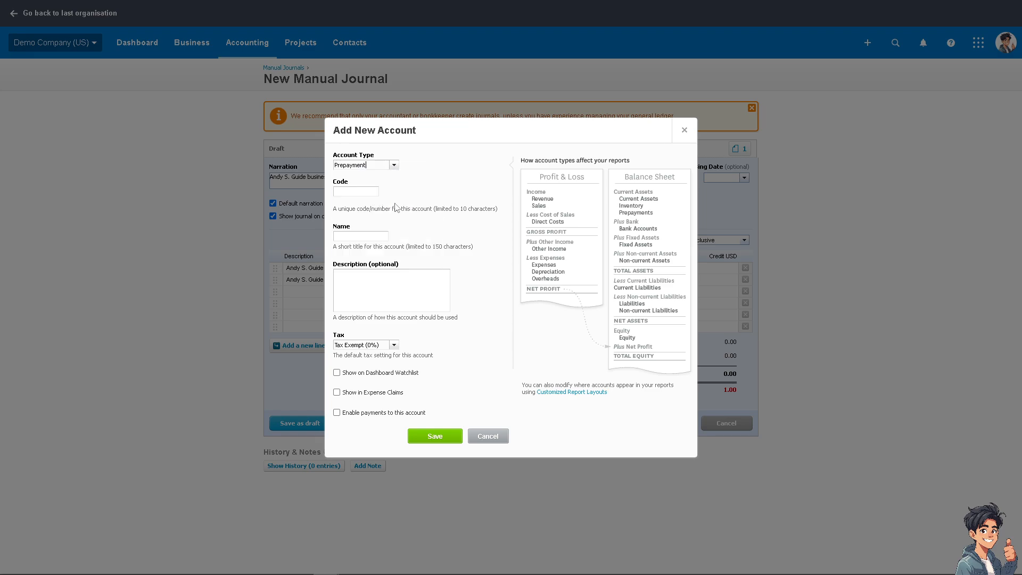
click(359, 192)
text(420)
- Name the new account "Payment to" plus the payer's name and describe it as "r business expenses paid personally in Xero"
click(365, 235)
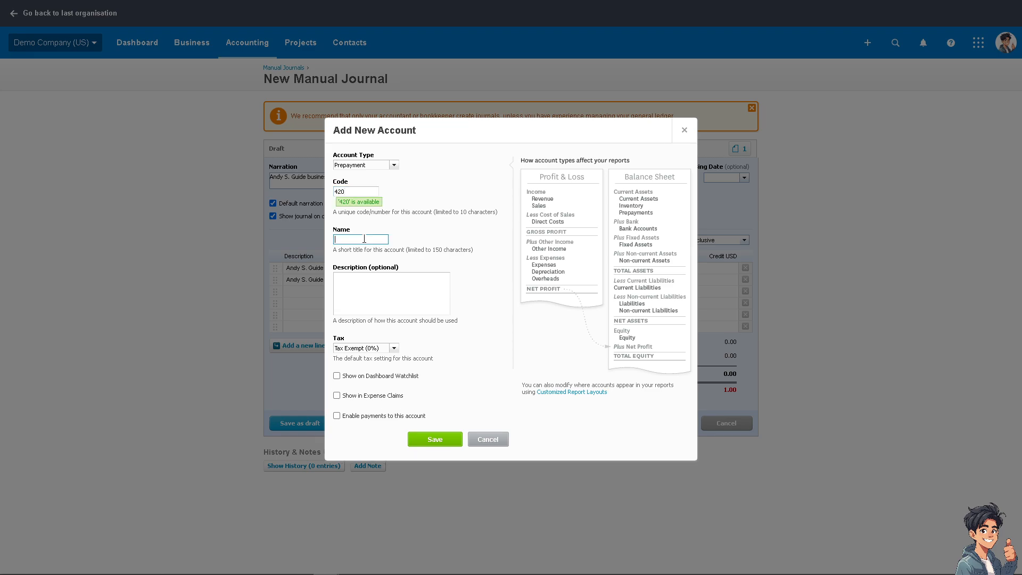
text(Payment)
text(to Andy S. Guide)
key(Tab)
click(391, 297)
text(r business expenses paid personally in Xero)
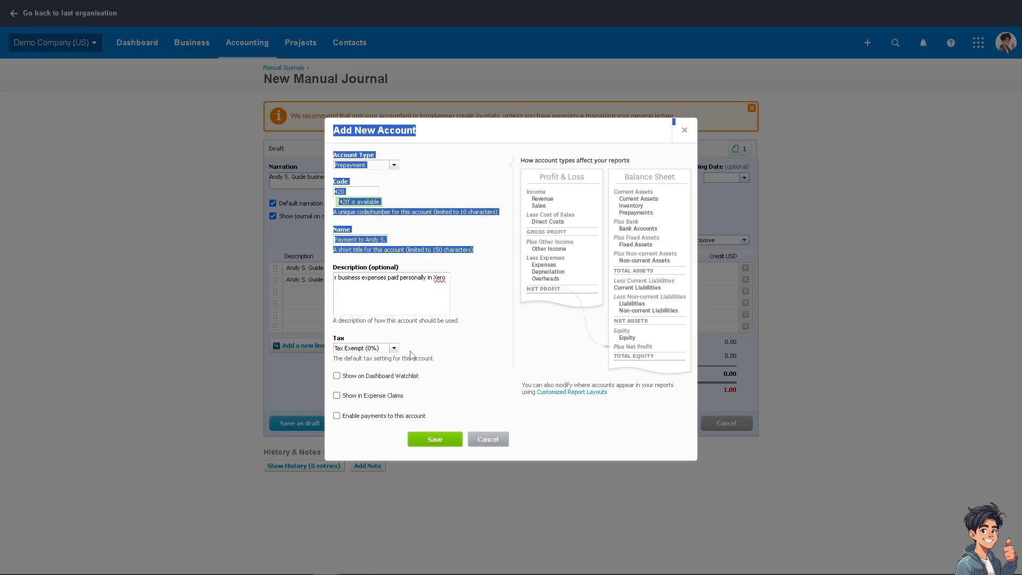
- Set the account's tax to Tax on Purchases (9.25%), enable dashboard watchlist, expense claims and payments, and save it
click(393, 348)
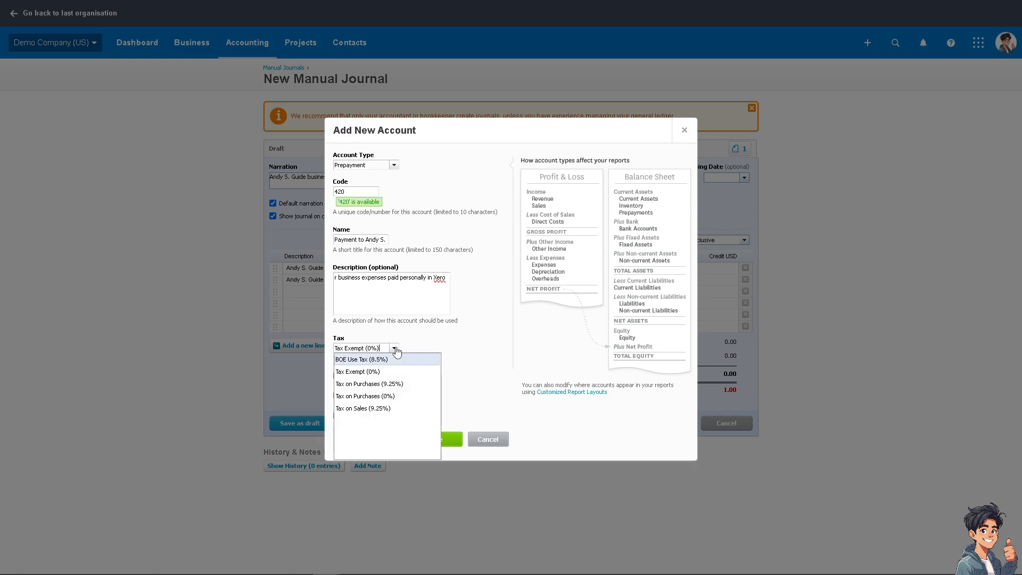
click(415, 384)
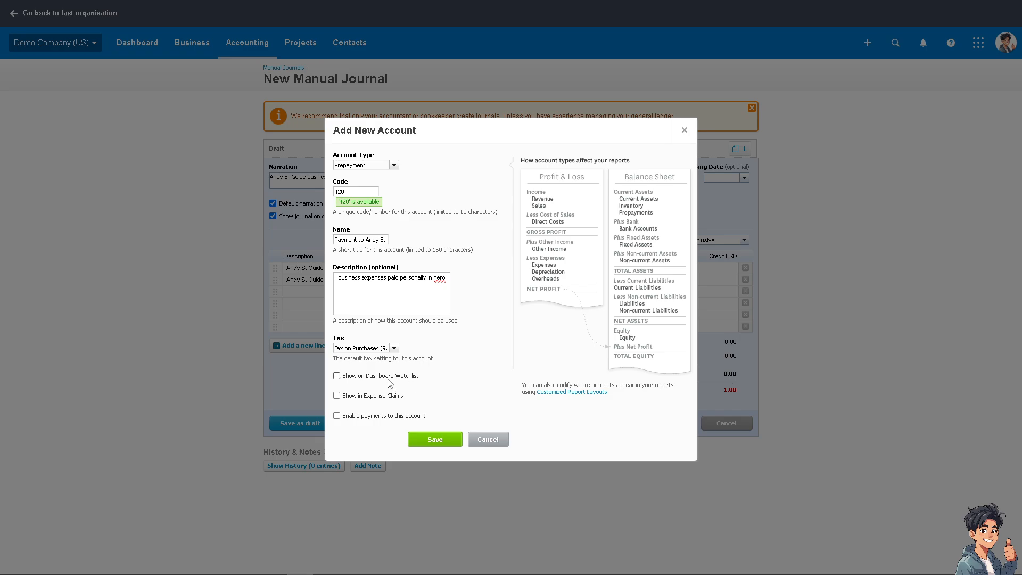
click(361, 376)
click(360, 397)
click(392, 416)
drag(490, 129, 487, 186)
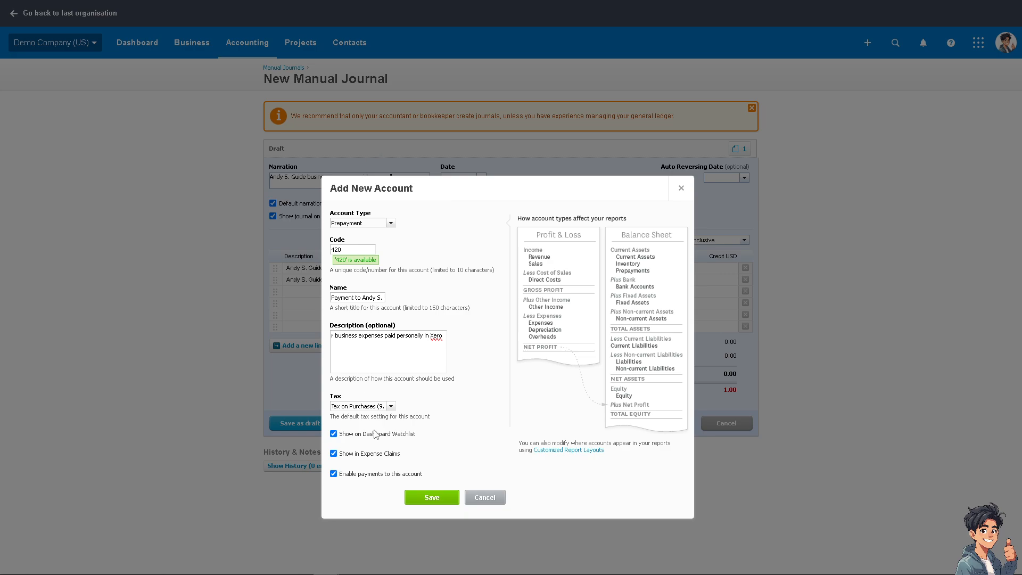
click(431, 497)
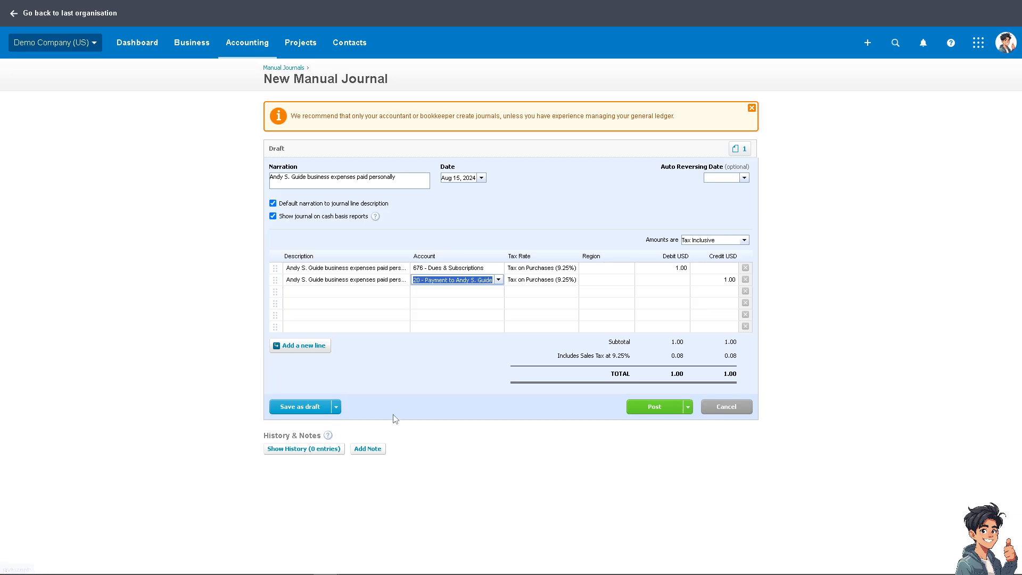
- Add an extra blank line to the journal and post it with the Post & add another option
click(304, 346)
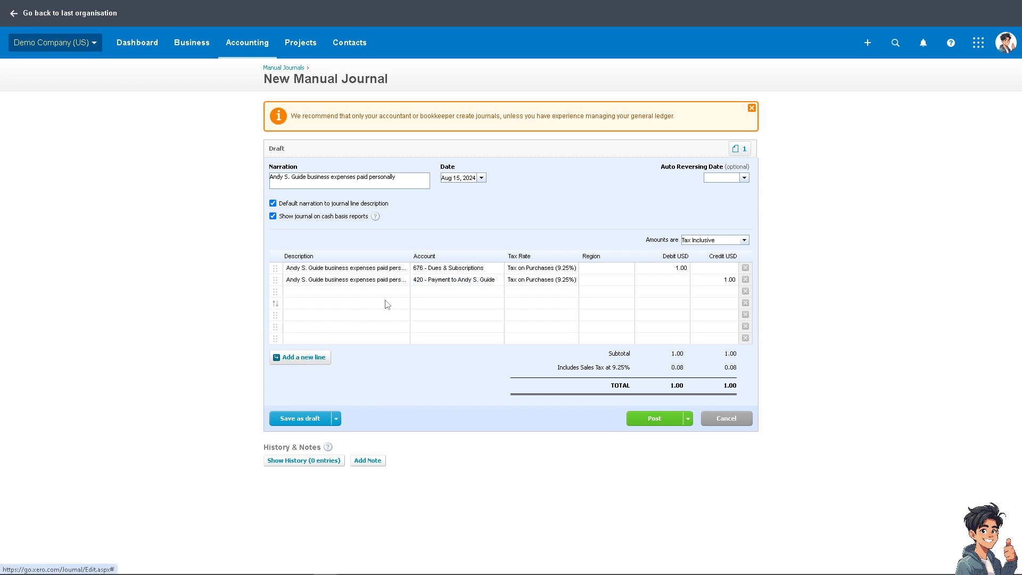
click(689, 425)
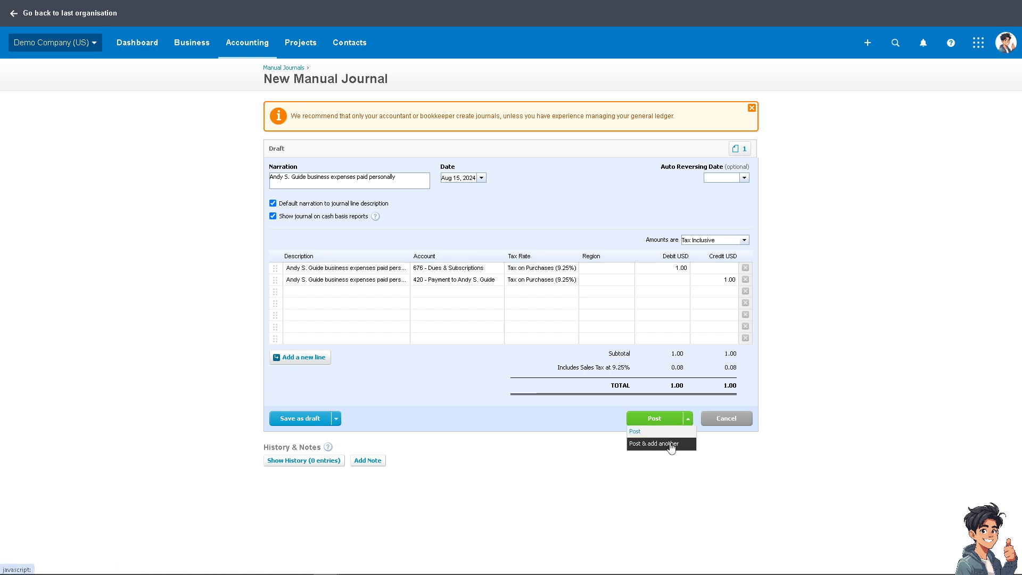
click(666, 444)
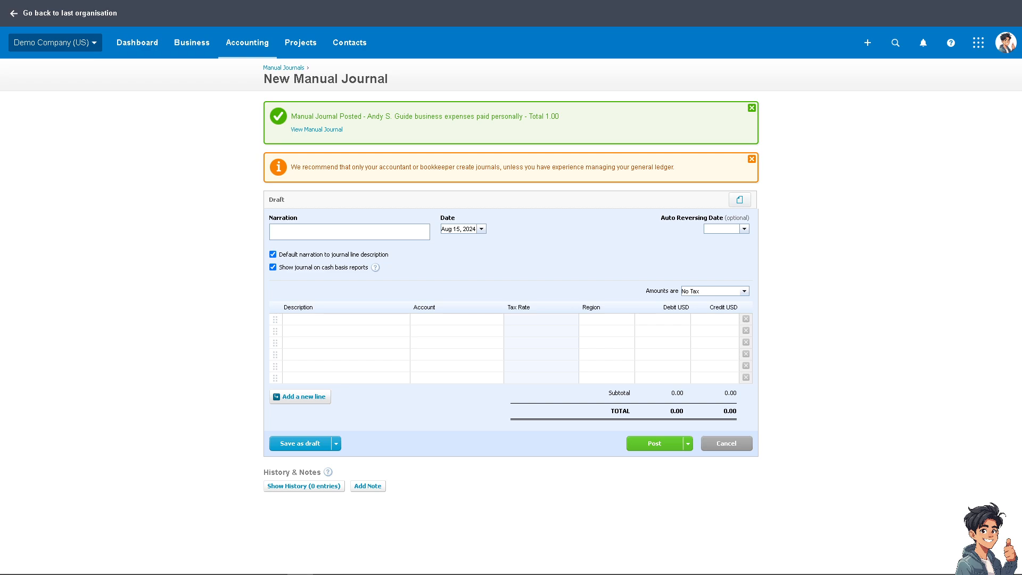
- Search the help for "How to enter business expenses paid personally in Xero"
click(950, 43)
text(How to enter business expenses paid personally in Xero)
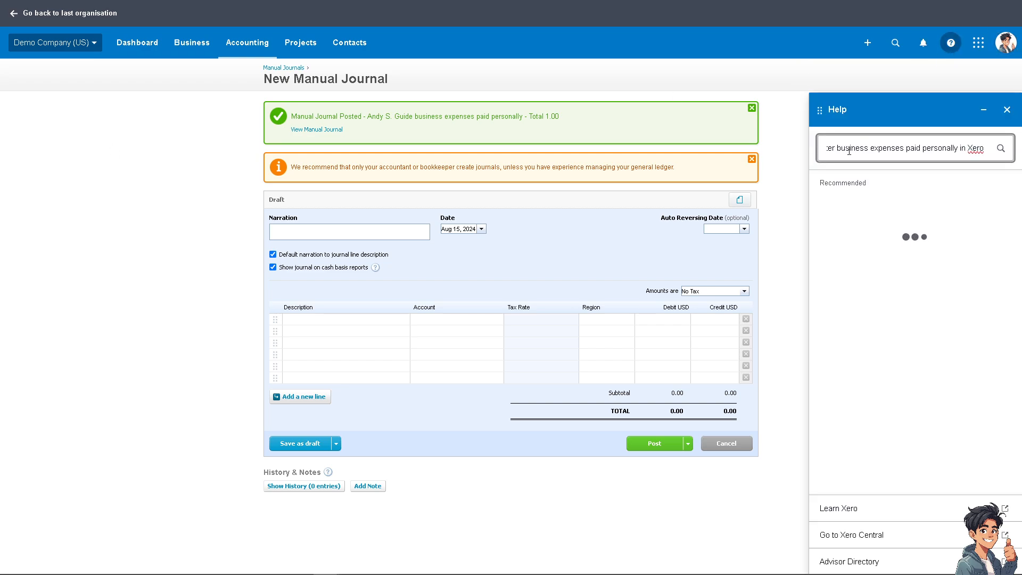